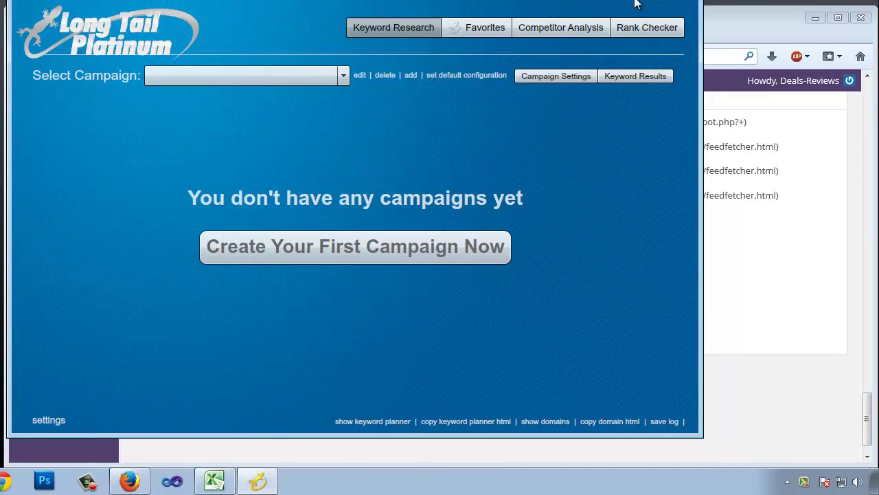
# Switch to Firefox, search Google for "long tail pro" in a new tab, and open the official longtailpro.com site.
pyautogui.hotkey('alt', 'Tab')
pyautogui.click(187, 38)
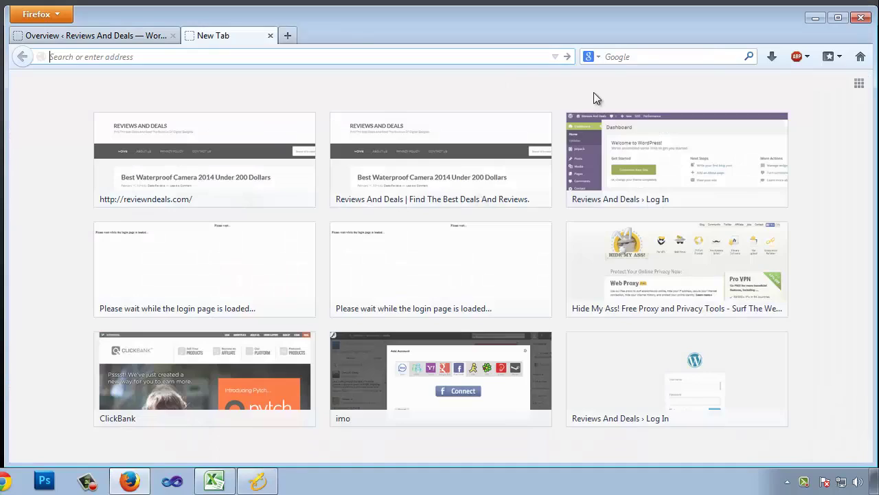
pyautogui.click(627, 57)
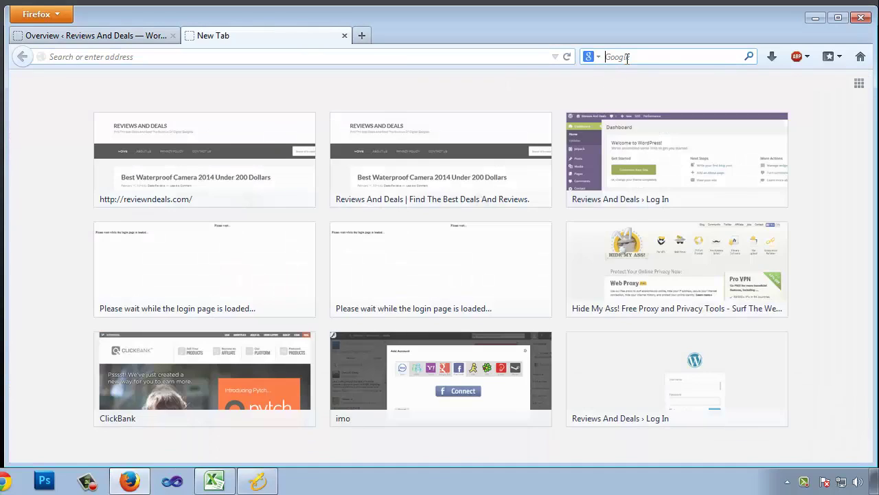
pyautogui.write('long tail pro')
pyautogui.press('Return')
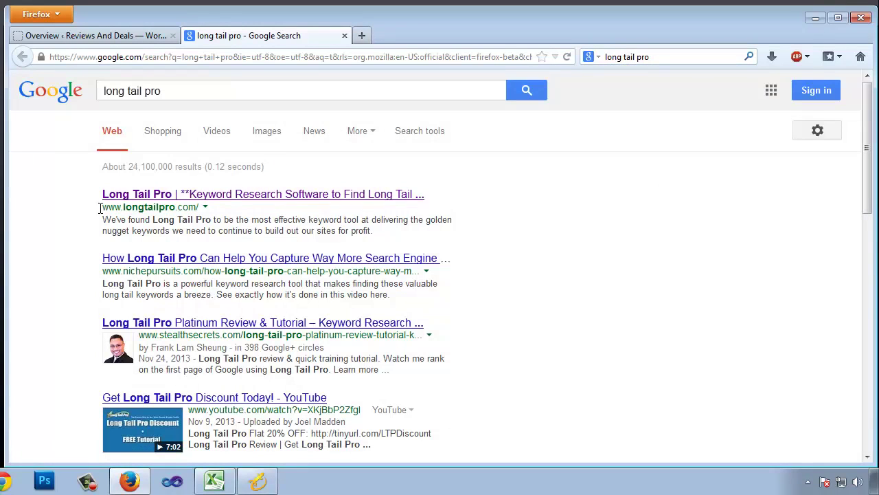
pyautogui.click(235, 195)
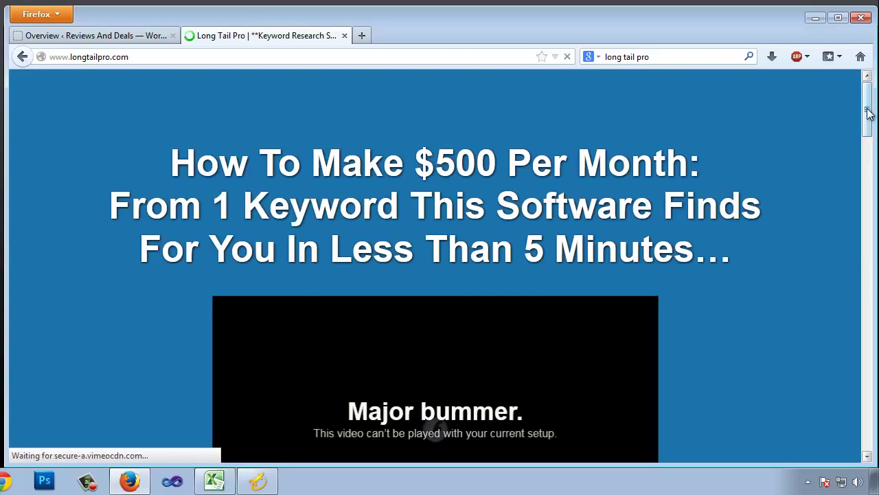
# Compare the Free 10-day Trial, Pro + Platinum and Long Tail Pro plans offered on the website.
pyautogui.moveTo(867, 111); pyautogui.dragTo(866, 354)
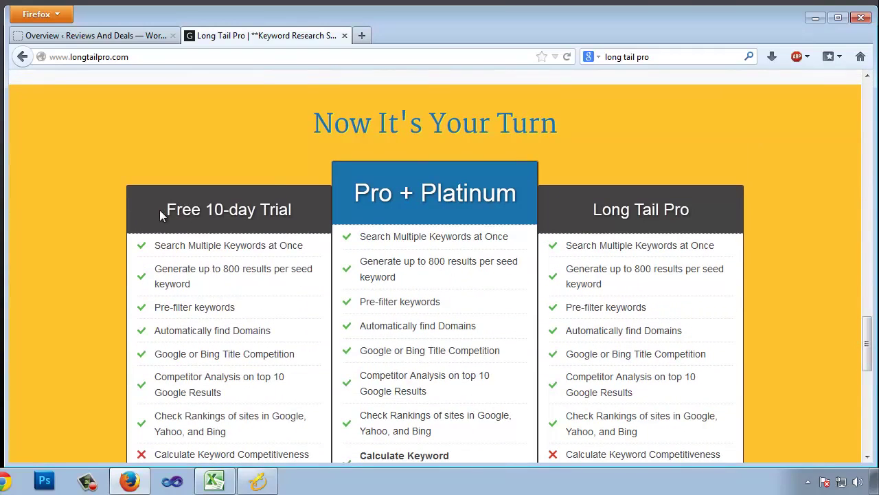
pyautogui.moveTo(161, 209); pyautogui.dragTo(598, 200)
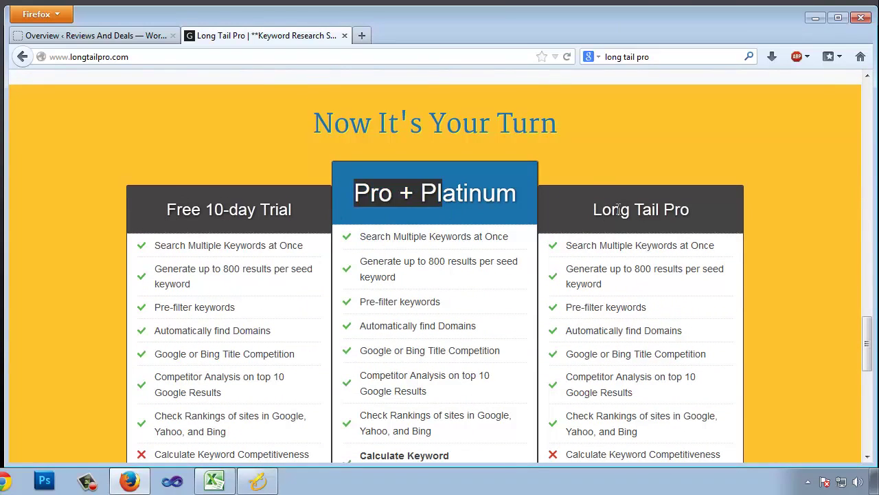
pyautogui.click(619, 209)
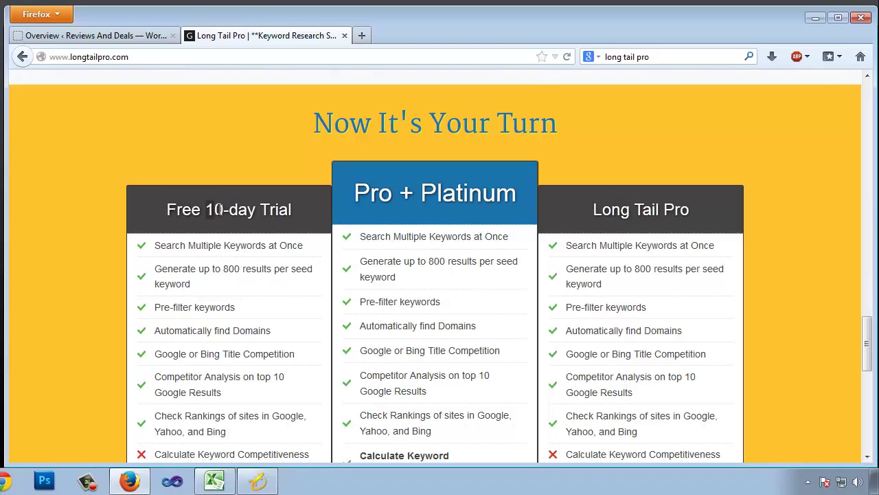
pyautogui.moveTo(218, 210); pyautogui.dragTo(249, 210)
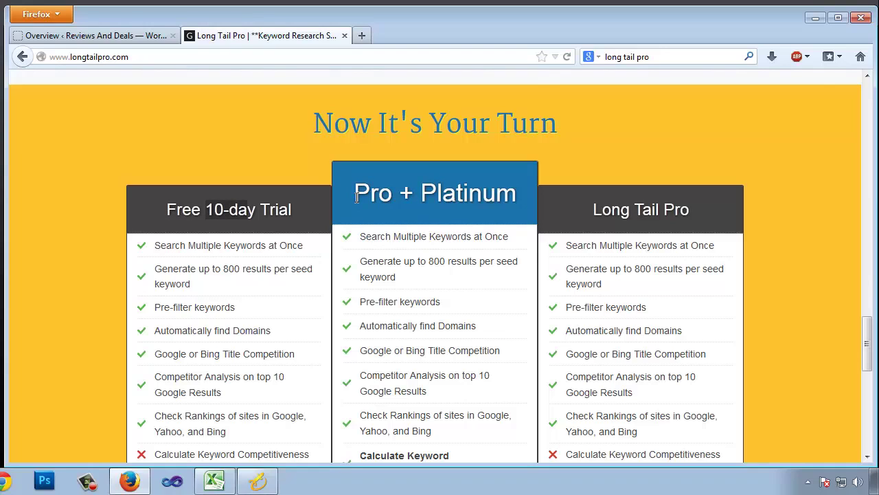
pyautogui.moveTo(357, 197); pyautogui.dragTo(441, 198)
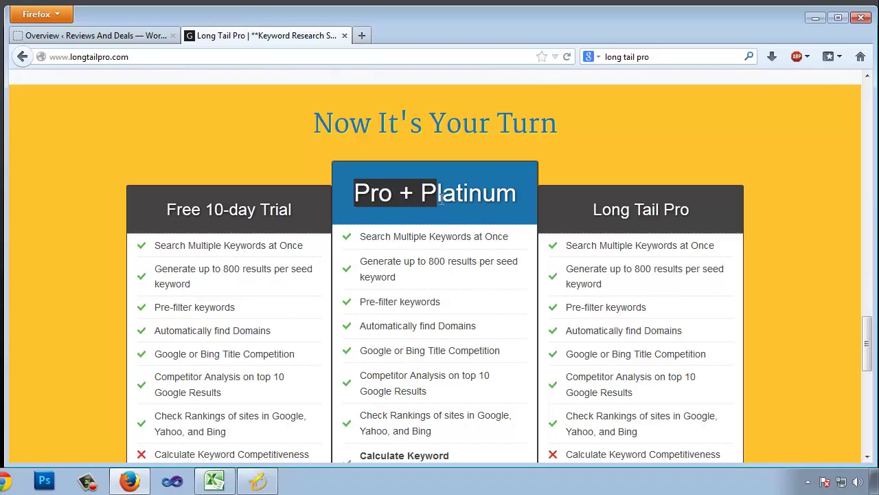
pyautogui.moveTo(592, 210); pyautogui.dragTo(678, 213)
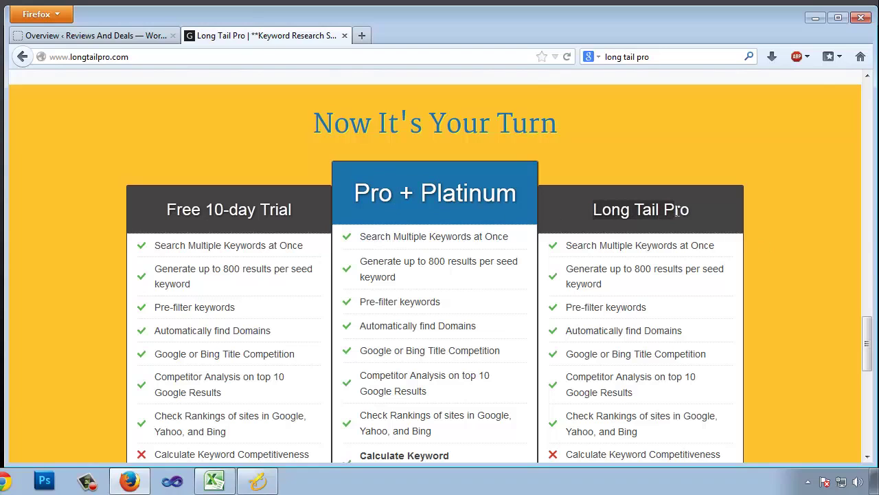
pyautogui.click(678, 213)
pyautogui.moveTo(358, 194); pyautogui.dragTo(497, 196)
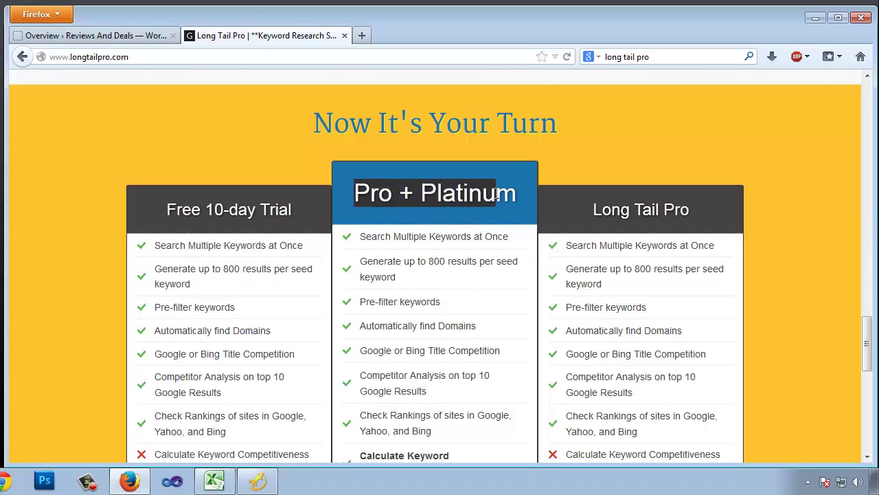
pyautogui.click(497, 195)
# Examine which features the free trial and Pro + Platinum plans include, especially Calculate Keyword Competitiveness.
pyautogui.scroll(-2, 295, 195)
pyautogui.moveTo(168, 134); pyautogui.dragTo(274, 130)
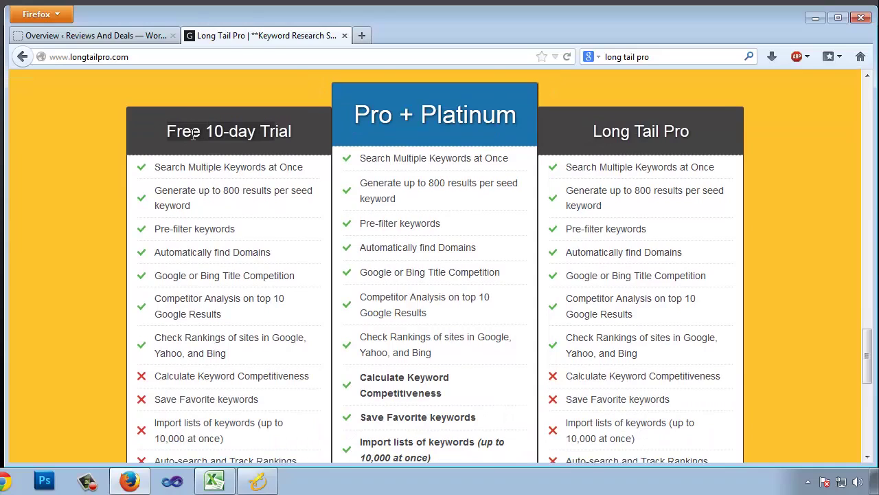
pyautogui.click(194, 134)
pyautogui.moveTo(169, 133); pyautogui.dragTo(278, 134)
pyautogui.click(222, 132)
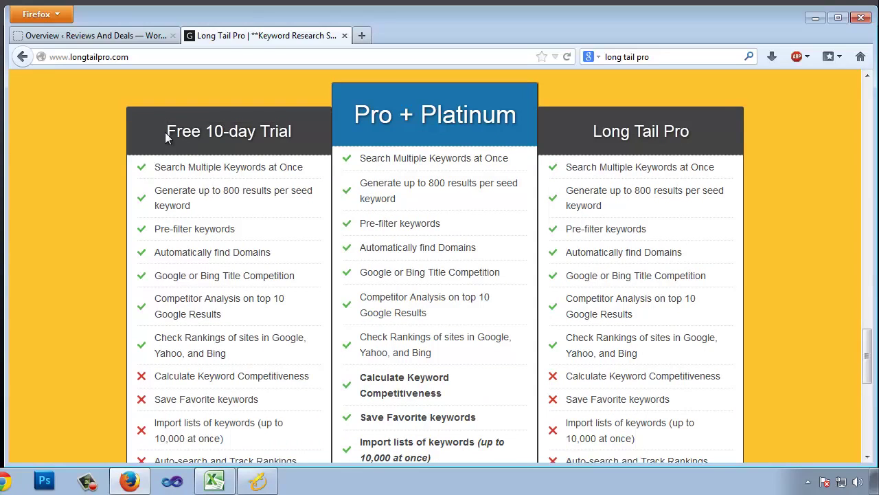
pyautogui.moveTo(168, 134); pyautogui.dragTo(258, 133)
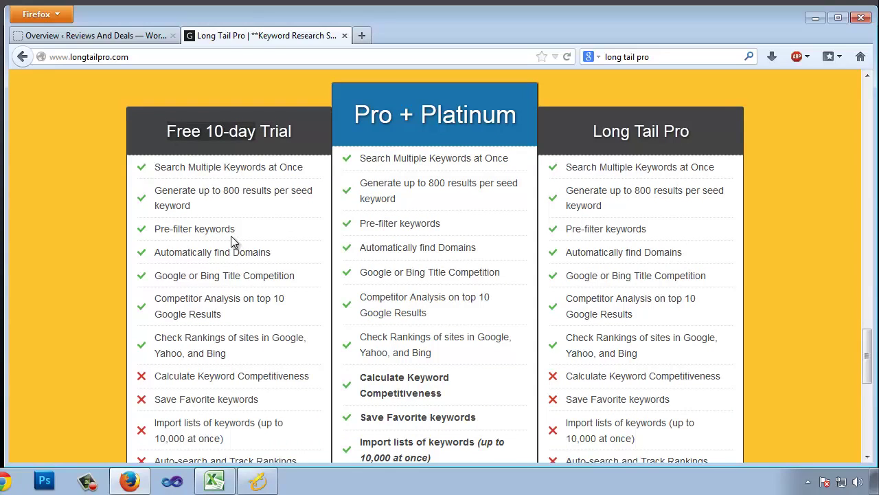
pyautogui.moveTo(356, 116); pyautogui.dragTo(486, 118)
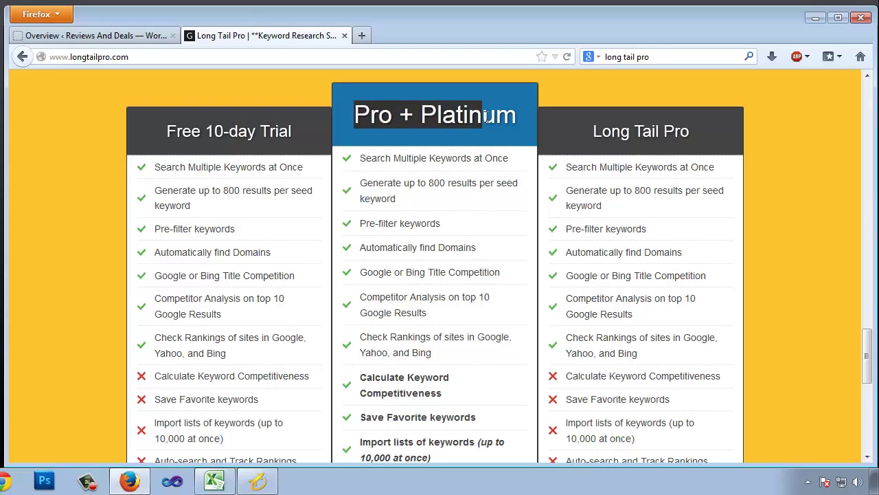
pyautogui.scroll(-2, 481, 199)
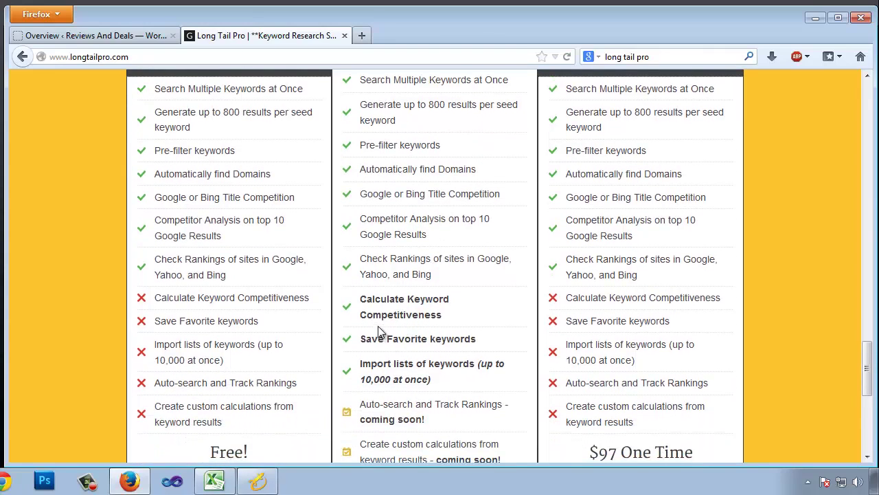
pyautogui.moveTo(360, 299); pyautogui.dragTo(444, 314)
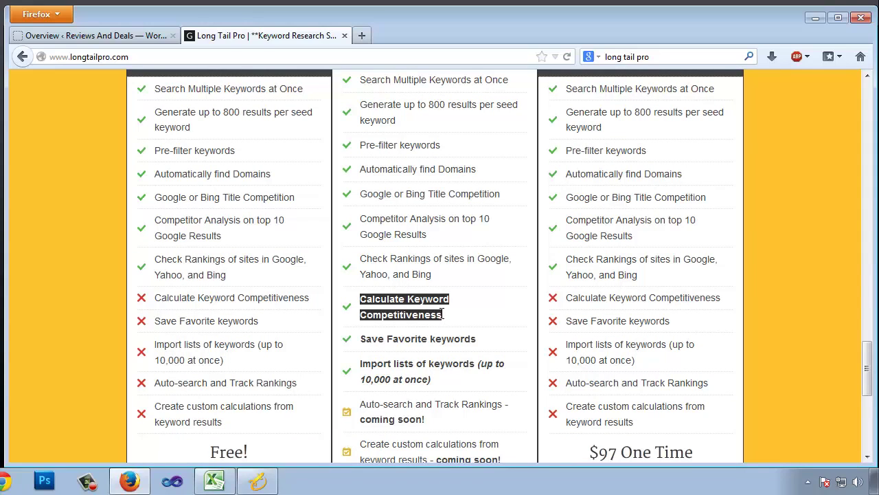
pyautogui.scroll(-3, 457, 310)
pyautogui.scroll(6, 344, 357)
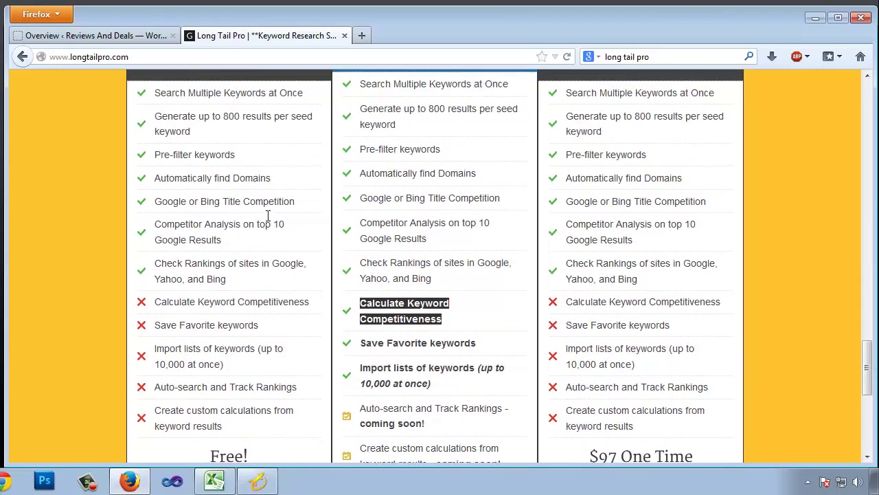
pyautogui.moveTo(70, 57); pyautogui.dragTo(131, 57)
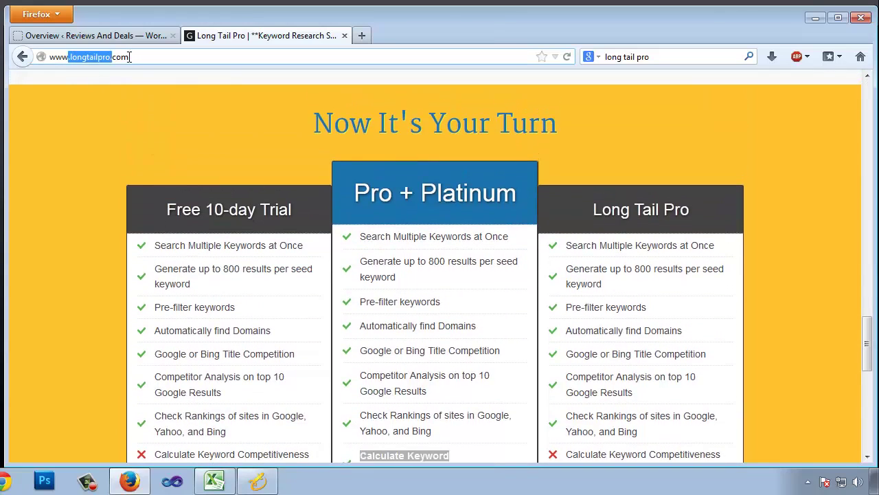
pyautogui.click(162, 212)
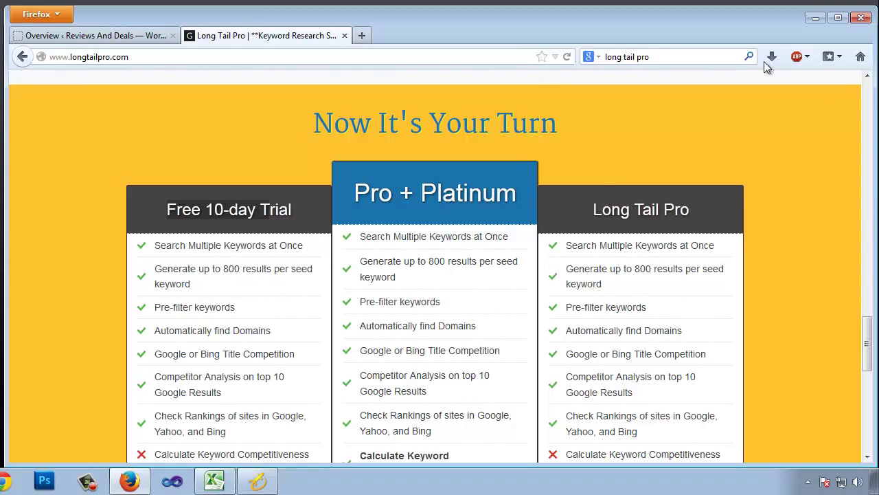
# Minimize the browser and review the keywords in A2:A10 of the Excel keyword workbook.
pyautogui.click(808, 22)
pyautogui.click(258, 481)
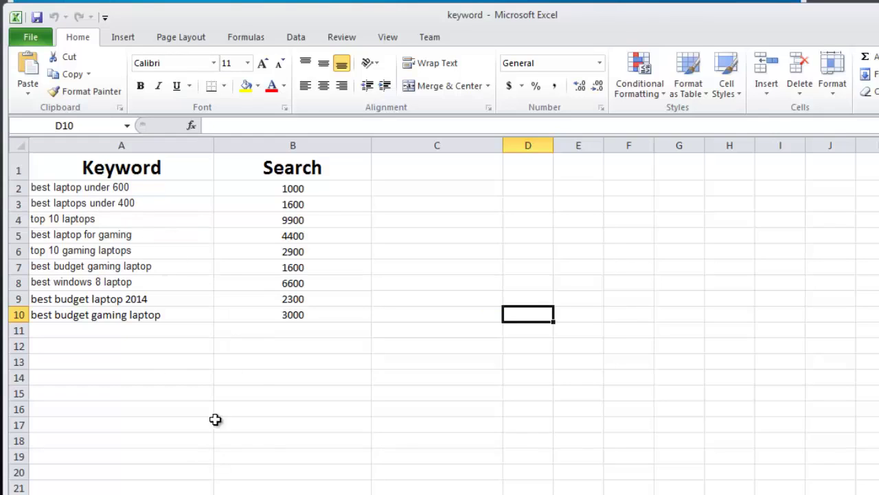
pyautogui.moveTo(120, 189); pyautogui.dragTo(151, 316)
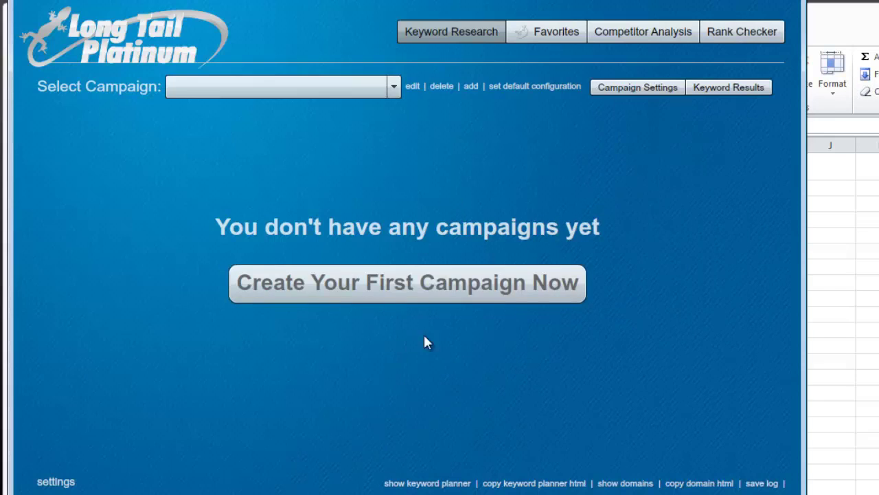
# Create a campaign named reviewndeals in Long Tail Platinum with English, United States and the Google search network.
pyautogui.click(386, 292)
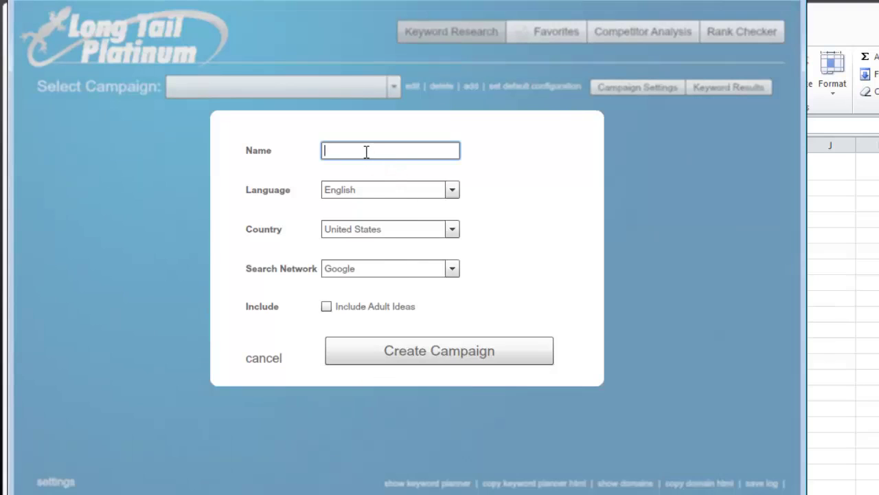
pyautogui.write('reviewndeals')
pyautogui.click(403, 268)
pyautogui.click(453, 270)
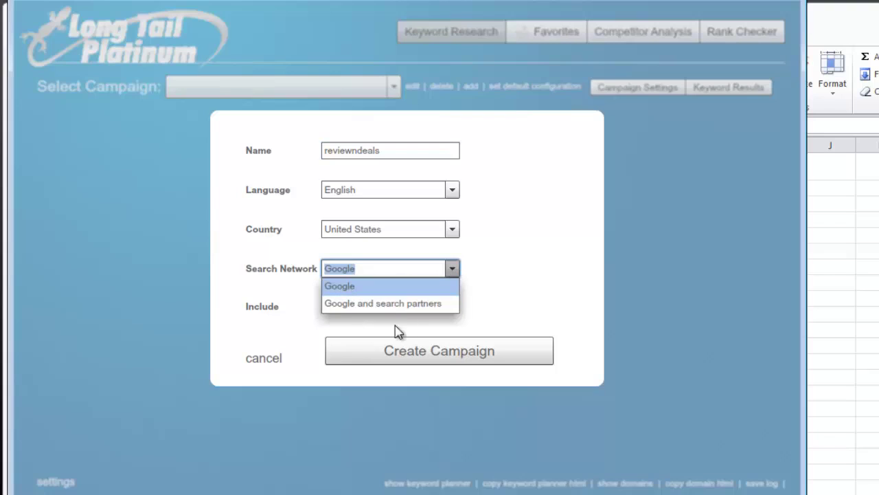
pyautogui.click(347, 289)
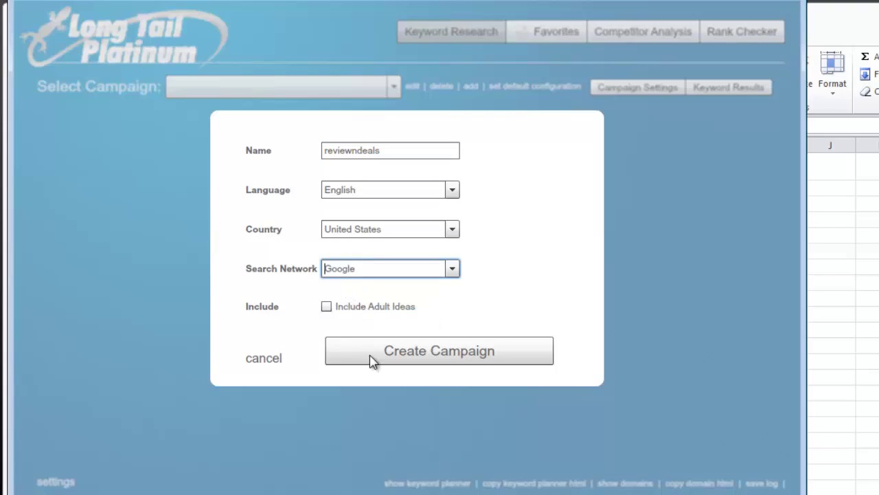
pyautogui.click(376, 358)
pyautogui.click(411, 358)
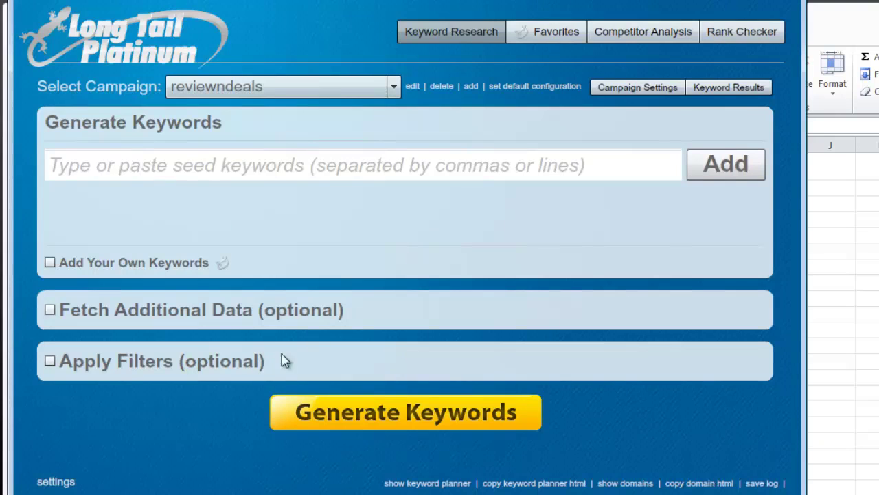
# Switch to the Excel keyword workbook and copy the keyword "top 10 gaming laptops" from cell A6.
pyautogui.click(165, 164)
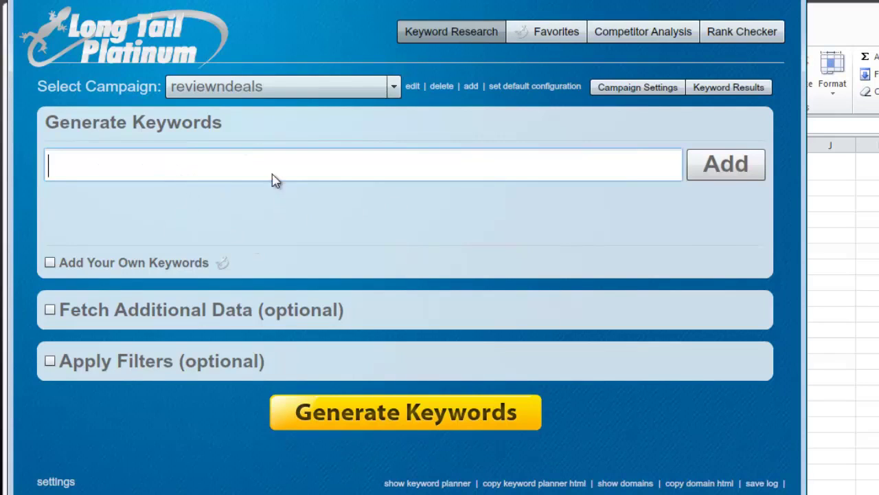
pyautogui.click(864, 216)
pyautogui.click(264, 329)
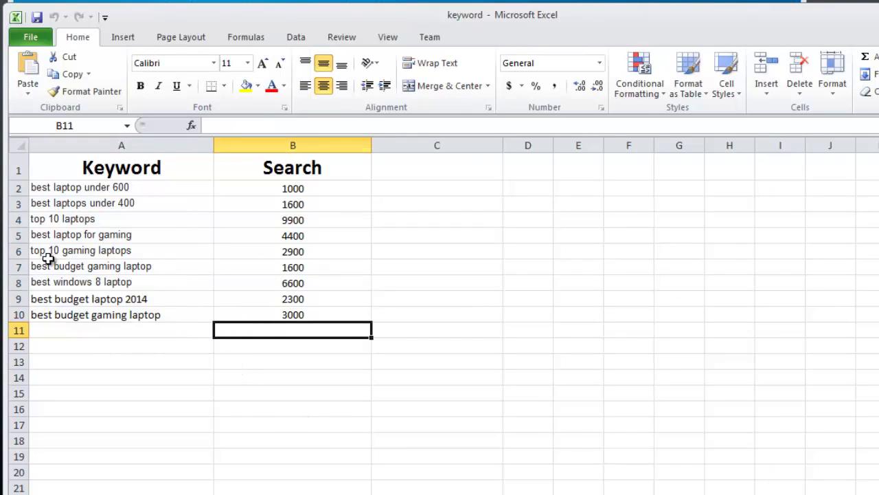
pyautogui.click(75, 253)
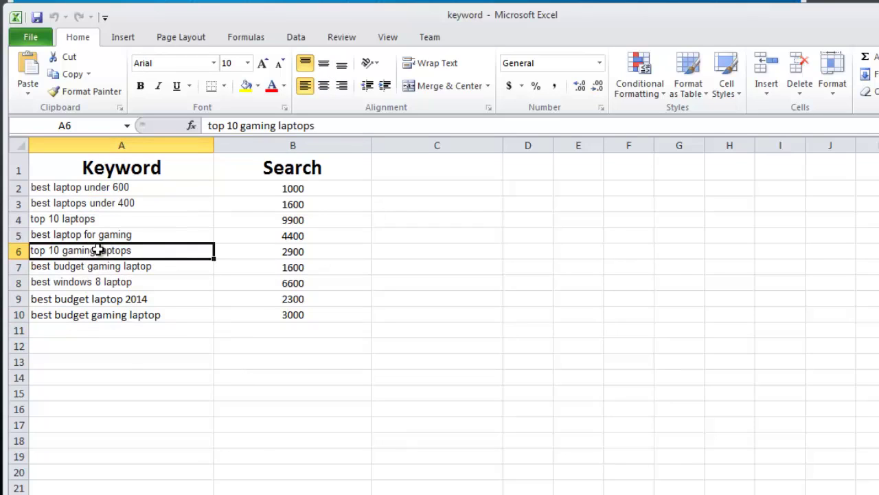
pyautogui.rightClick(102, 253)
pyautogui.click(168, 279)
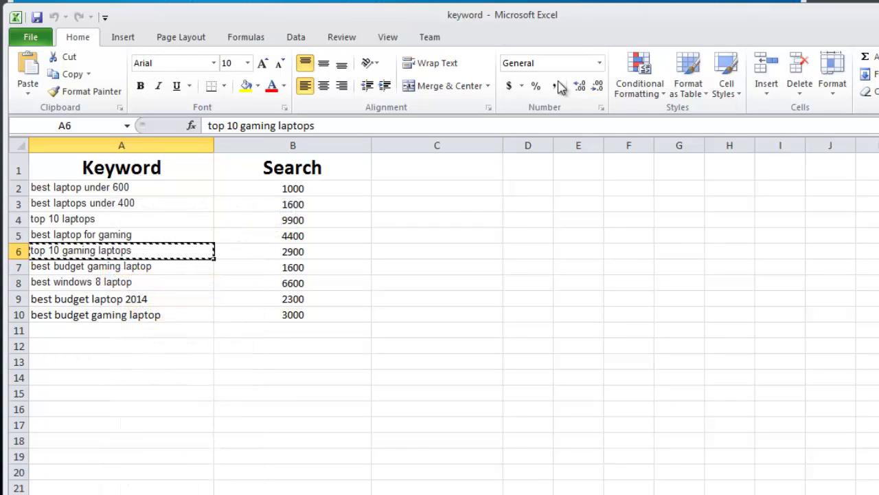
# Switch back to Long Tail Platinum and add the copied "top 10 gaming laptops" as a seed keyword.
pyautogui.hotkey('alt', 'Tab')
pyautogui.rightClick(89, 172)
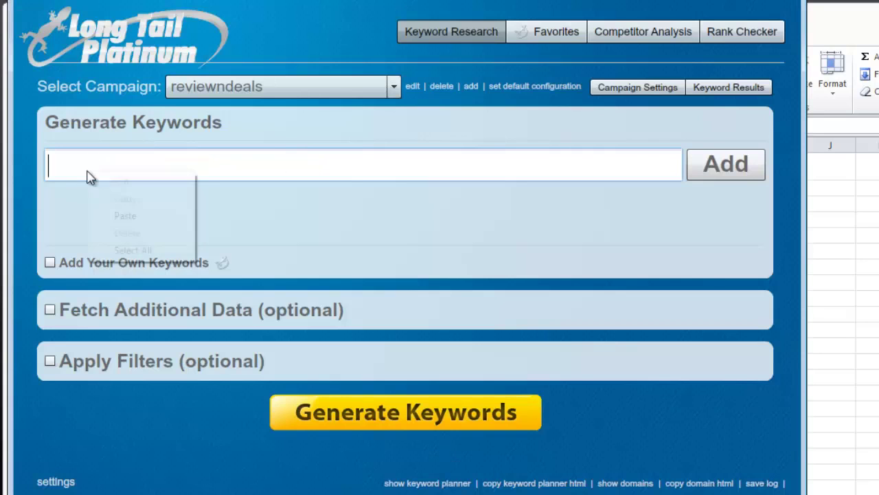
pyautogui.click(110, 214)
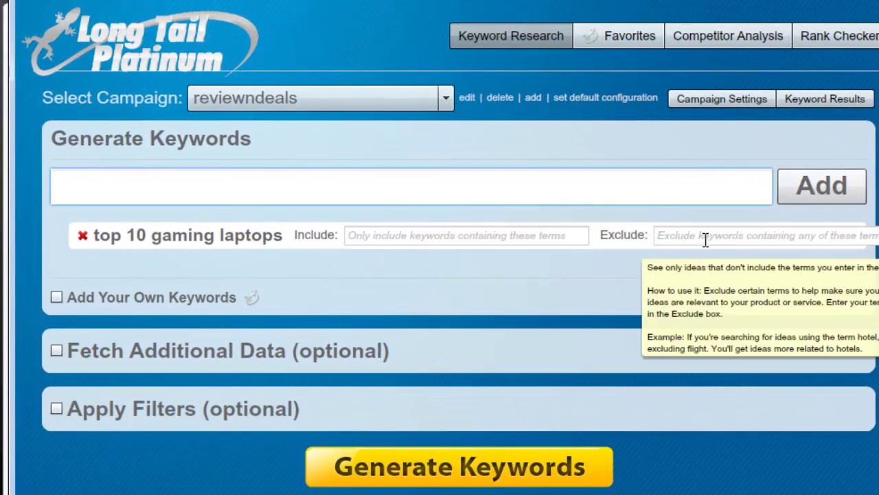
pyautogui.moveTo(548, 236)
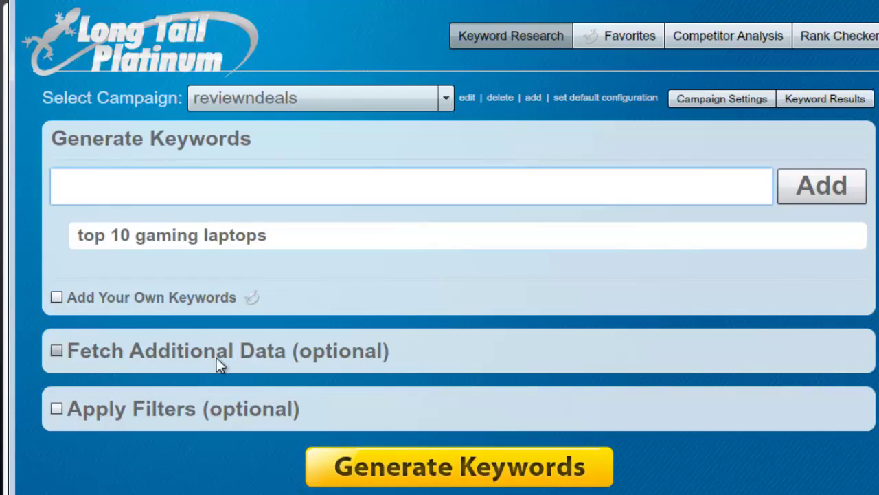
# Enable Fetch Additional Data for the keyword generation and review its optional data types.
pyautogui.click(56, 351)
pyautogui.scroll(-1, 198, 370)
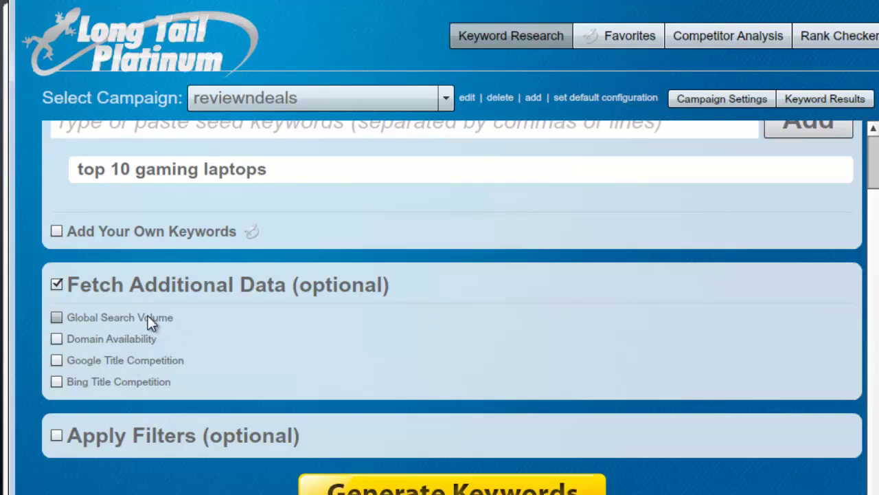
pyautogui.scroll(1, 229, 353)
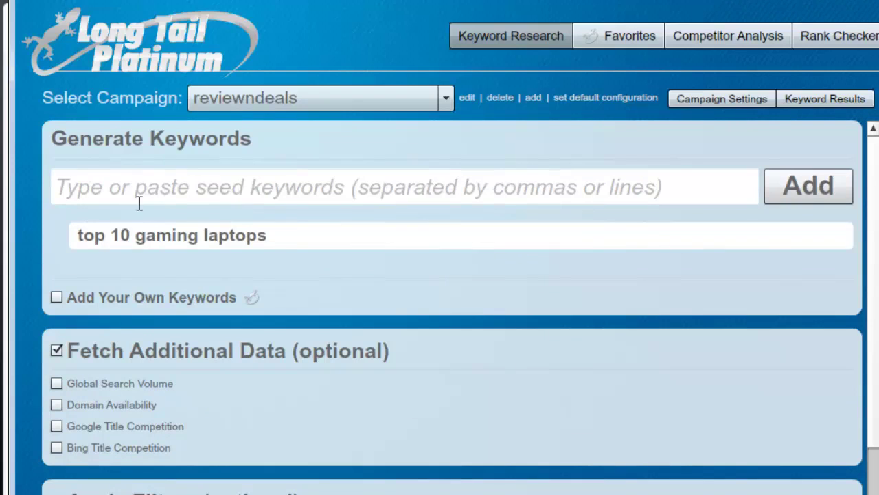
# Include Global Search Volume in the additional data fetched for the generated keywords.
pyautogui.click(57, 384)
pyautogui.scroll(-1, 161, 403)
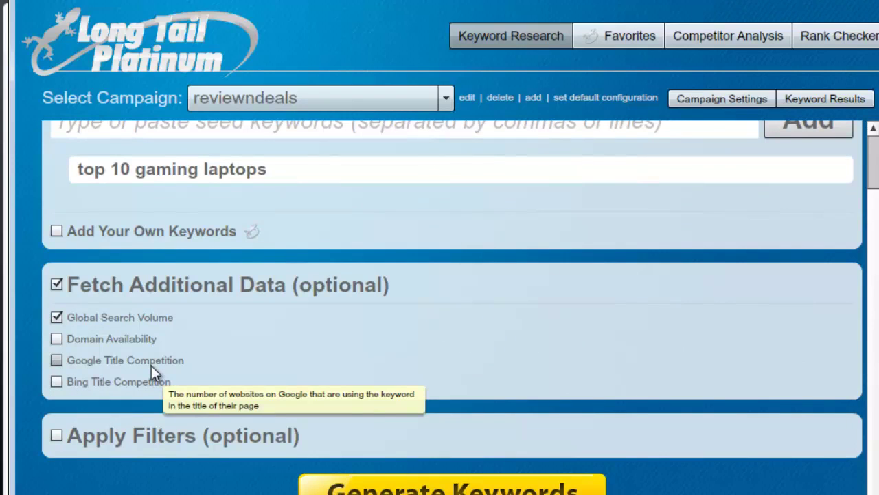
pyautogui.click(57, 340)
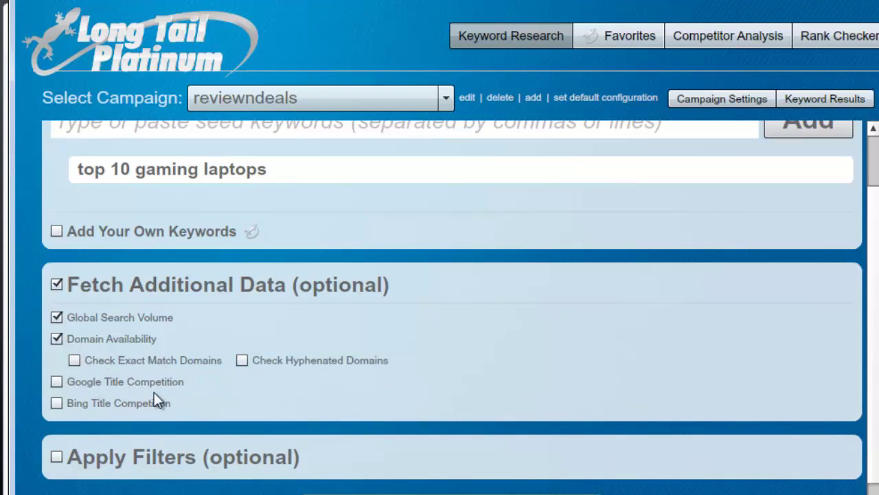
pyautogui.click(75, 362)
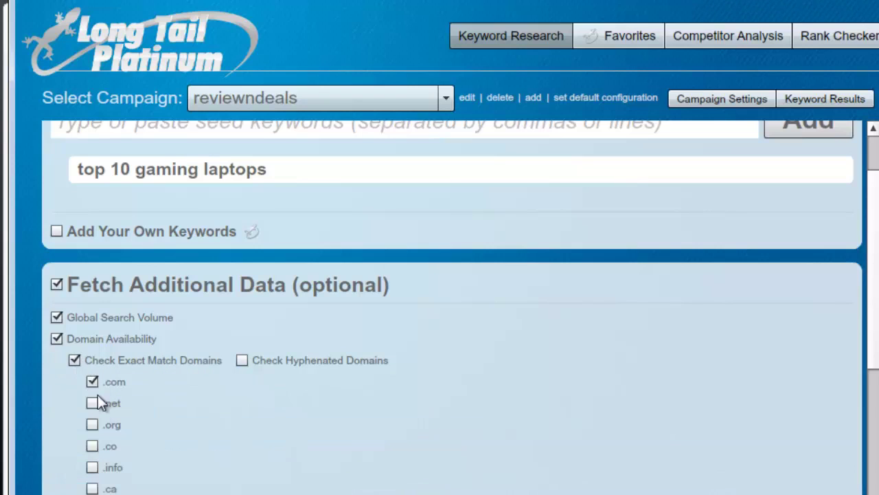
pyautogui.click(75, 362)
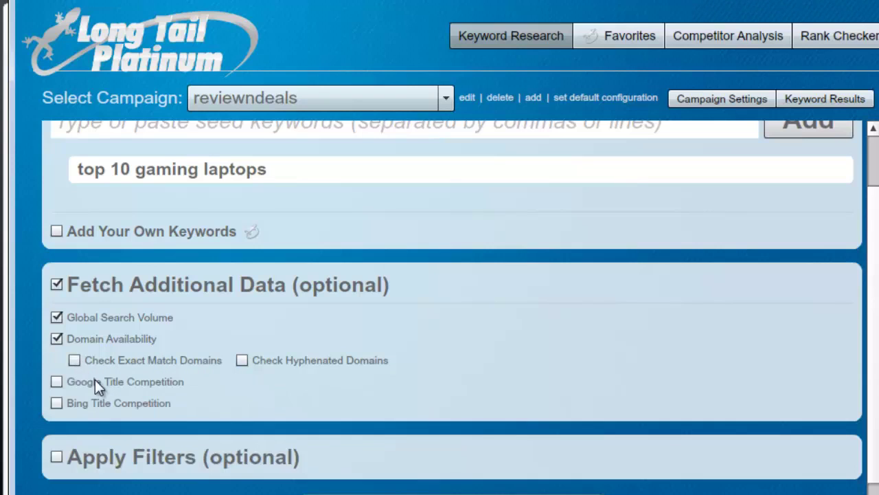
pyautogui.click(55, 338)
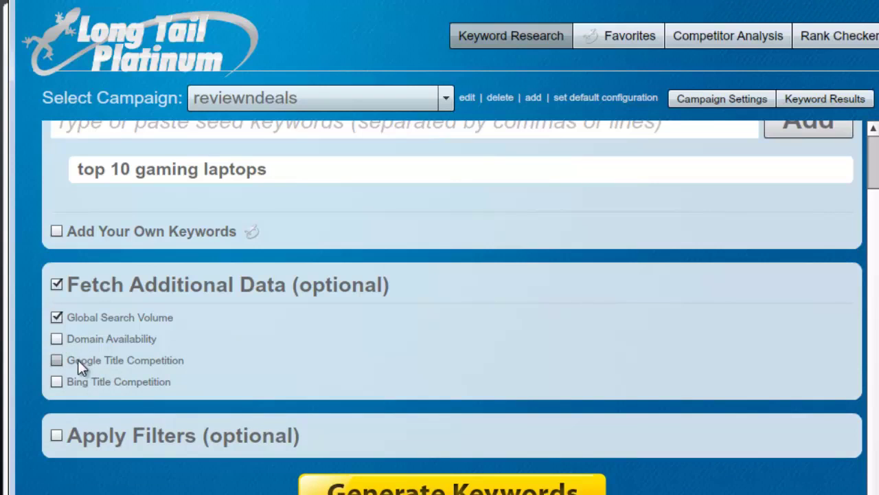
# Enable Apply Filters and require a minimum of 100 average local searches, leaving the maximum empty.
pyautogui.moveTo(115, 367)
pyautogui.click(56, 436)
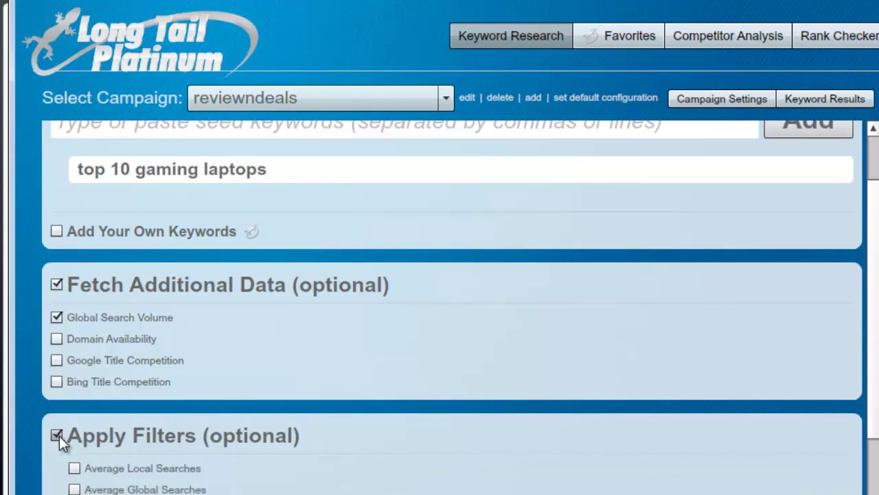
pyautogui.scroll(-2, 210, 400)
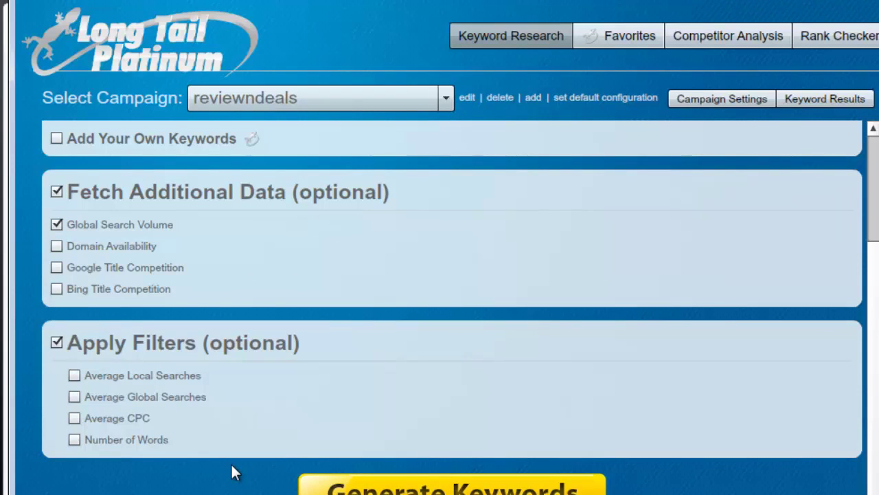
pyautogui.click(74, 376)
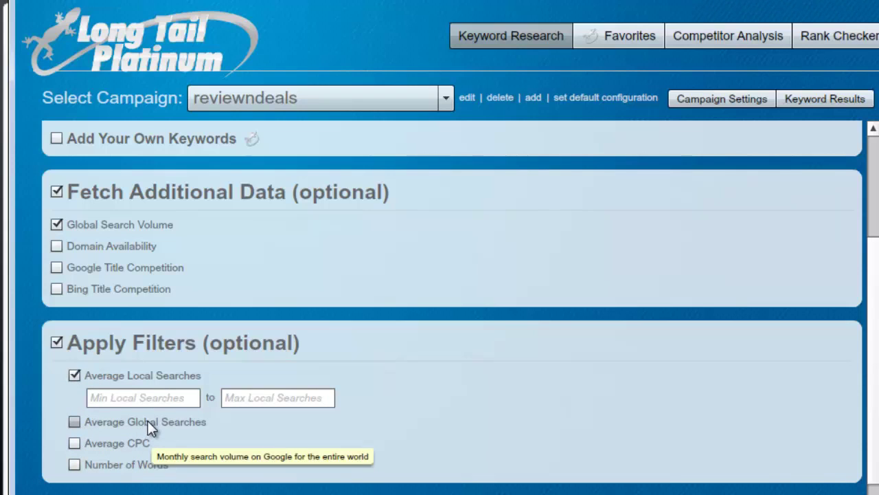
pyautogui.click(148, 398)
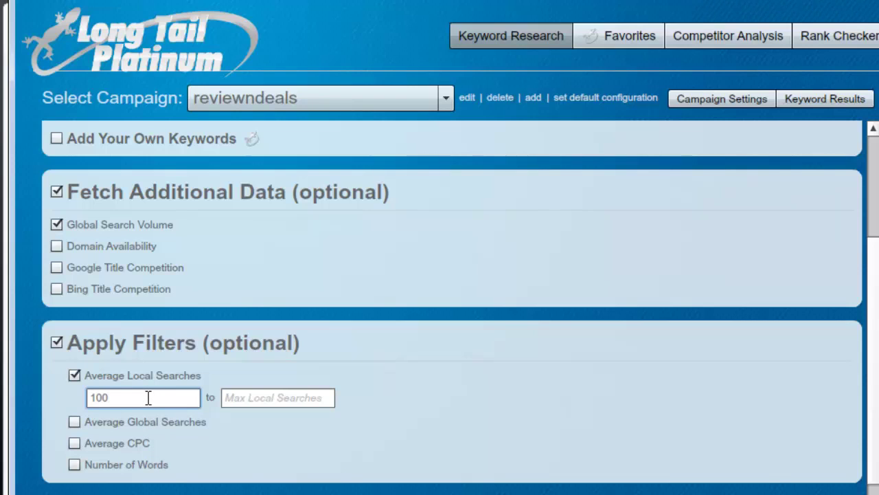
pyautogui.write('100')
pyautogui.doubleClick(102, 398)
pyautogui.click(274, 397)
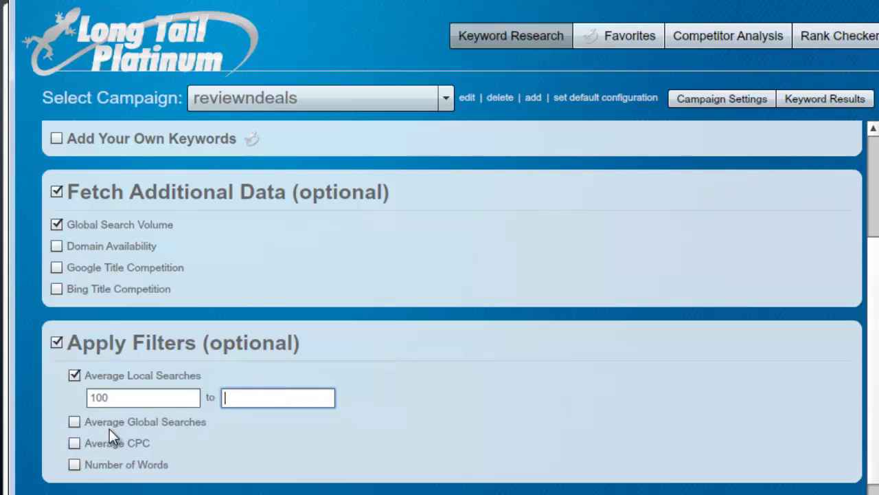
# Add an Average Global Searches filter with a minimum of 500.
pyautogui.click(75, 422)
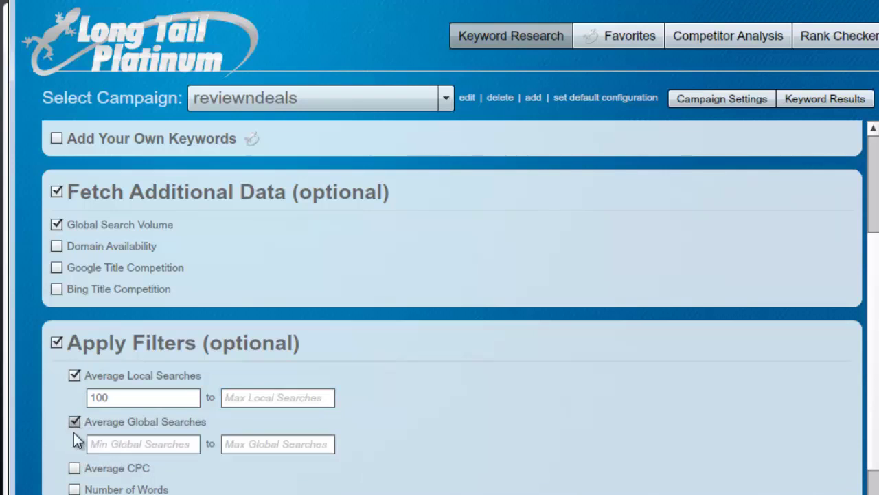
pyautogui.doubleClick(119, 396)
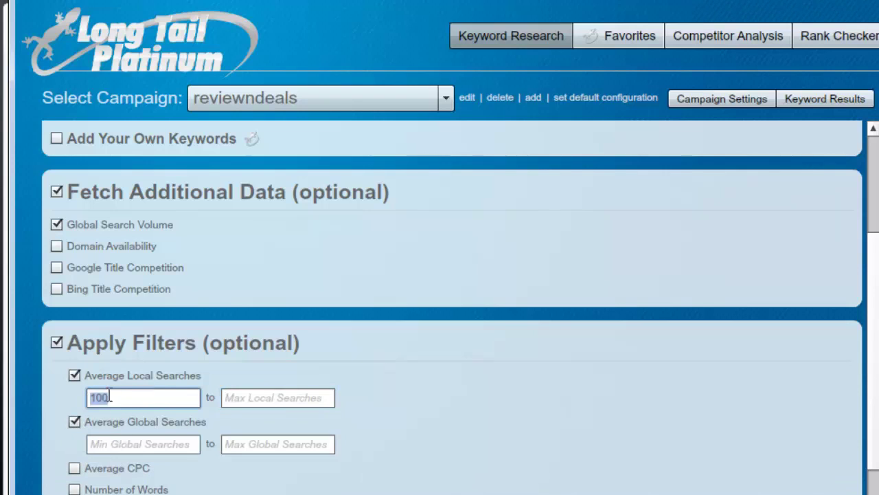
pyautogui.click(152, 445)
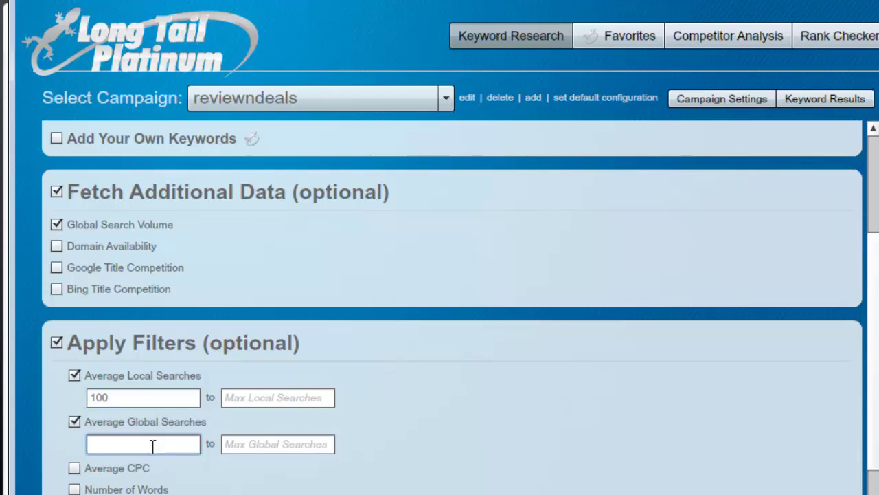
pyautogui.scroll(-1, 265, 424)
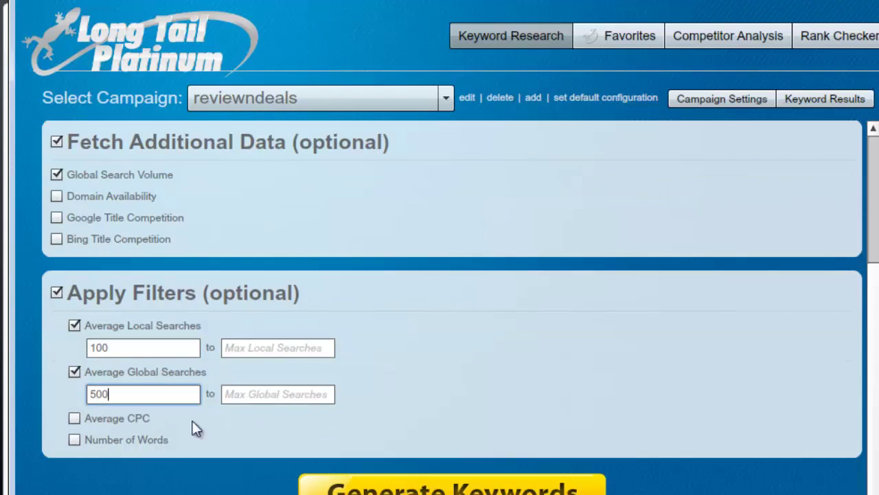
pyautogui.click(74, 440)
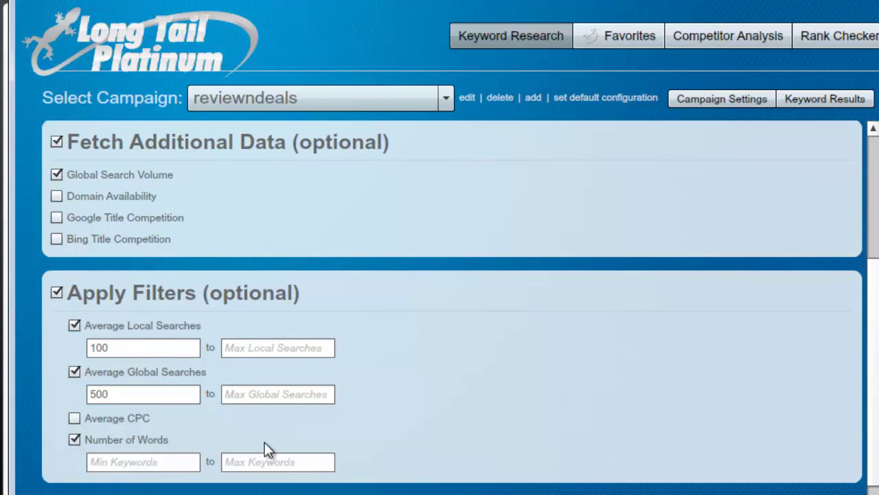
pyautogui.scroll(4, 265, 447)
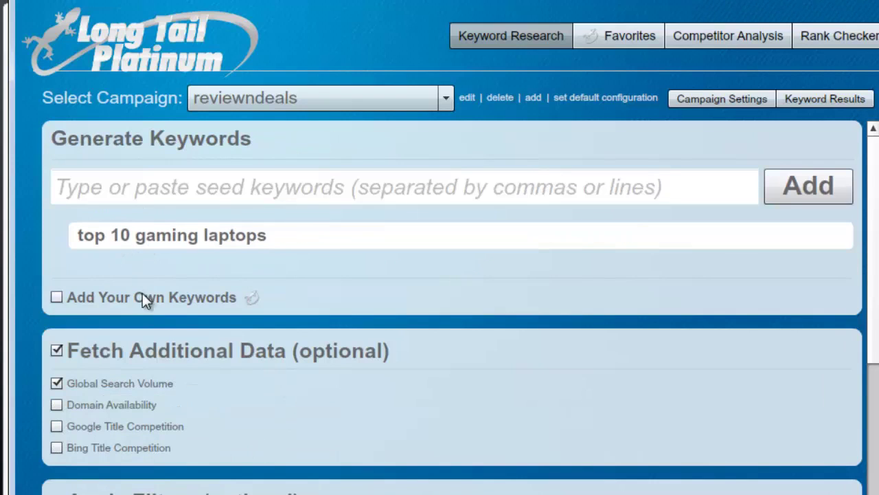
pyautogui.moveTo(114, 248)
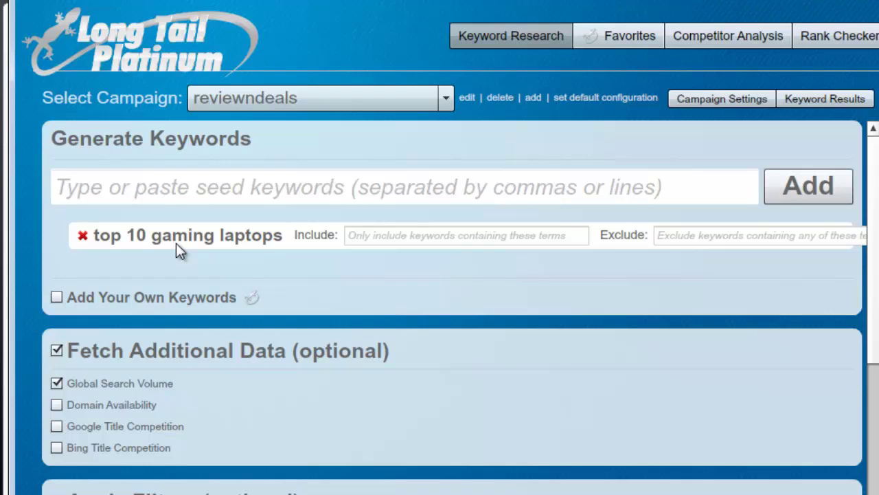
pyautogui.scroll(-3, 237, 262)
pyautogui.scroll(3, 240, 268)
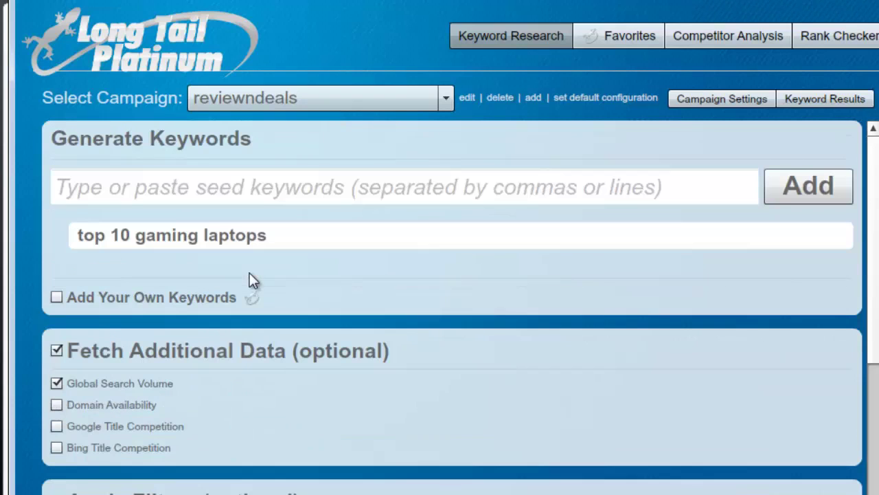
pyautogui.moveTo(183, 249)
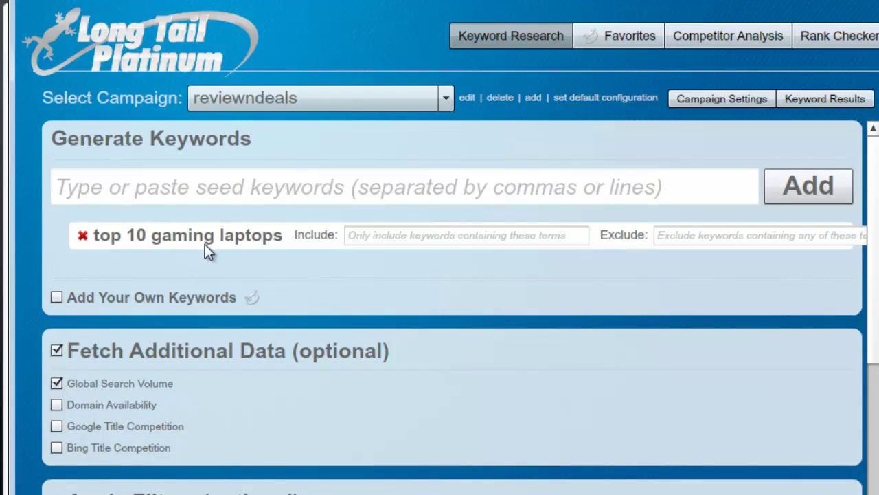
pyautogui.scroll(-3, 324, 303)
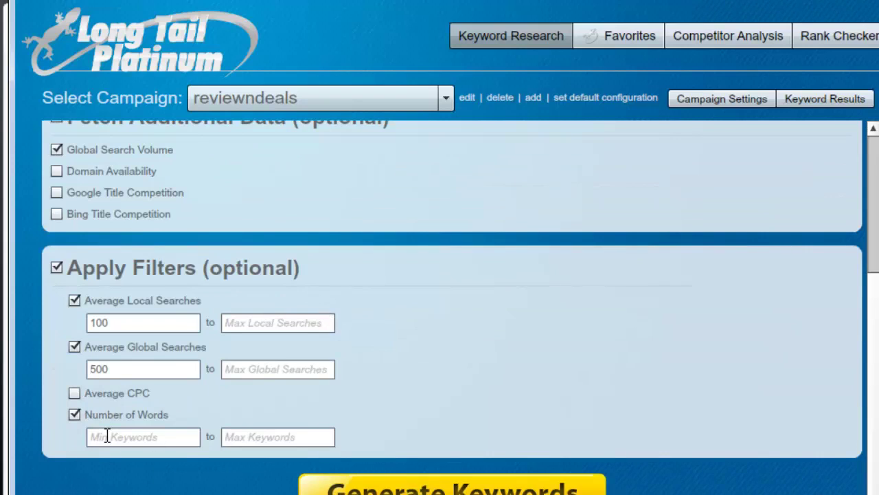
pyautogui.click(132, 438)
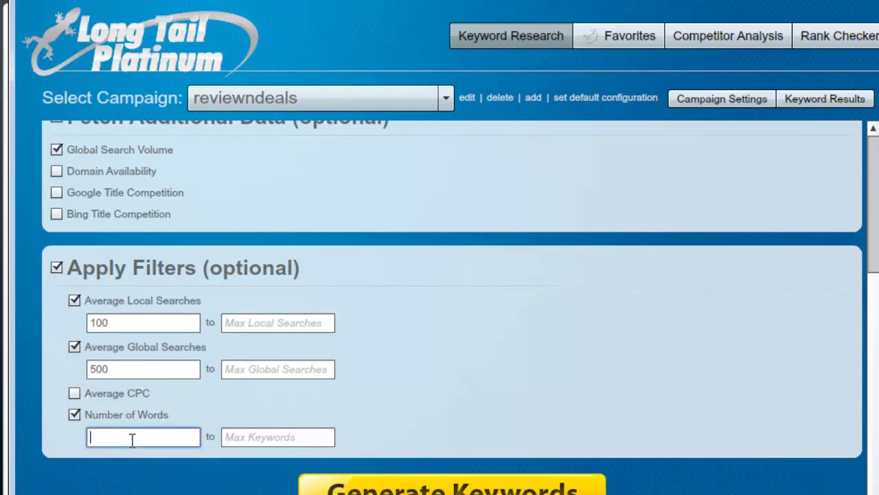
pyautogui.click(297, 437)
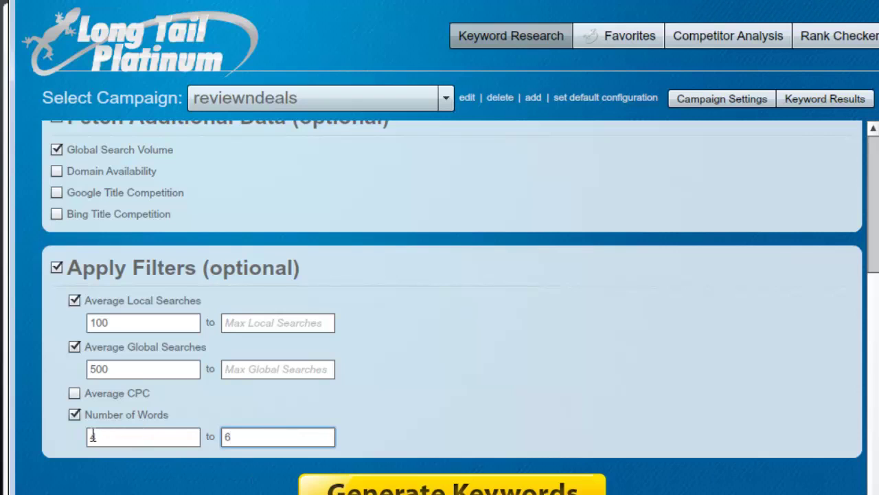
pyautogui.click(75, 416)
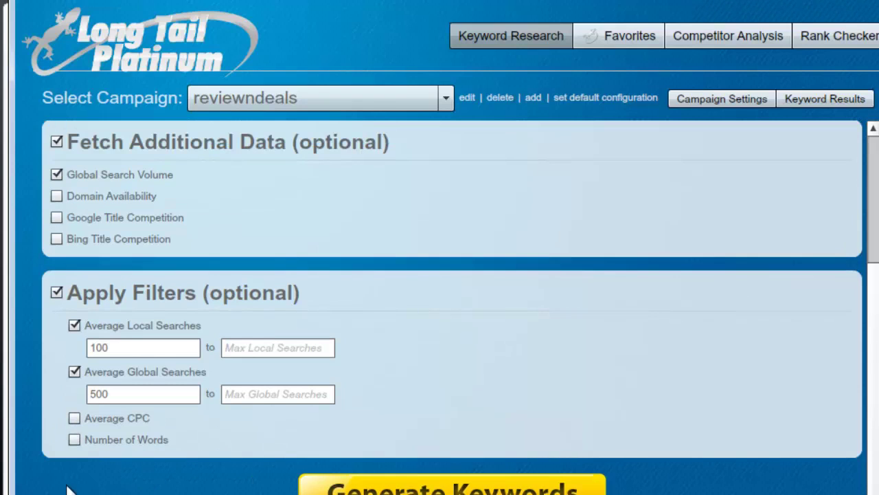
# Generate keywords from the "top 10 gaming laptops" seed with the chosen data and filters.
pyautogui.scroll(3, 465, 310)
pyautogui.scroll(-3, 465, 310)
pyautogui.scroll(3, 167, 216)
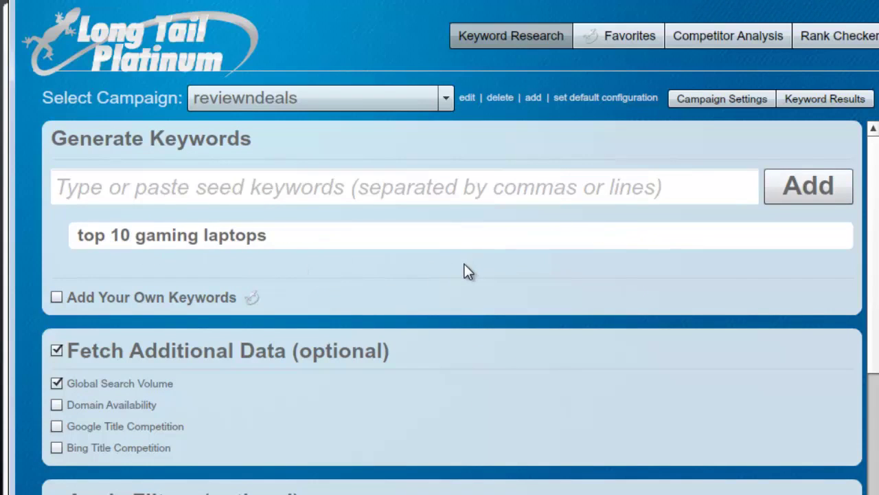
pyautogui.scroll(-3, 464, 264)
pyautogui.click(486, 491)
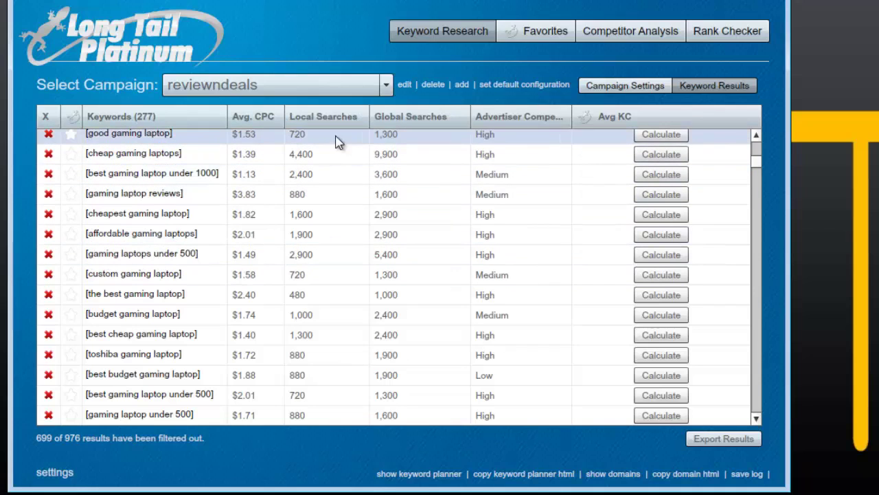
# Sort the keyword results by local searches, first ascending and finally descending, and view the top of the list each time.
pyautogui.click(311, 117)
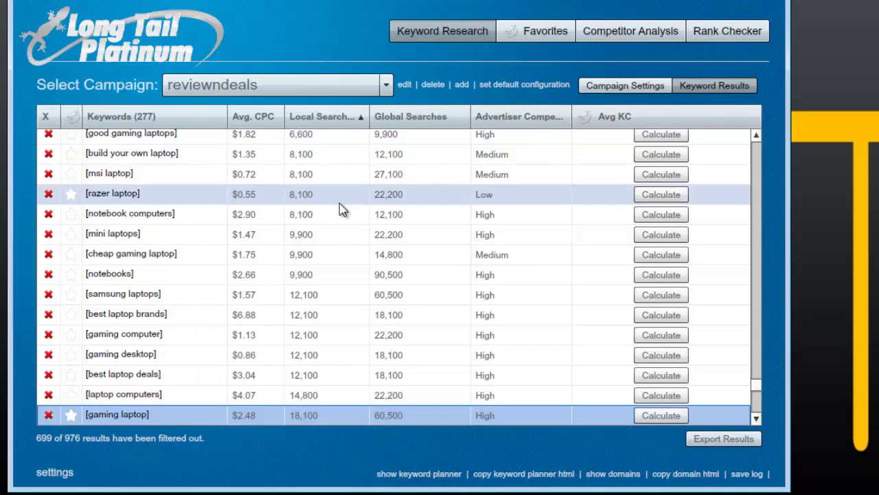
pyautogui.scroll(3, 340, 203)
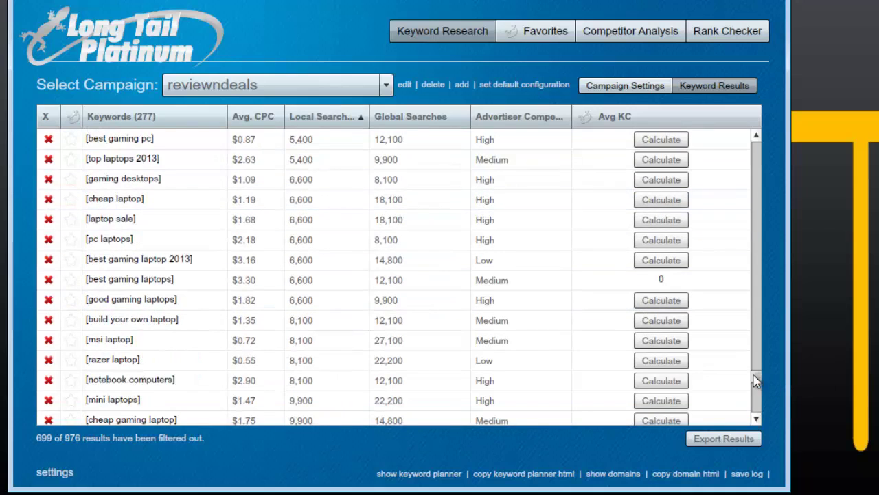
pyautogui.moveTo(755, 381); pyautogui.dragTo(736, 141)
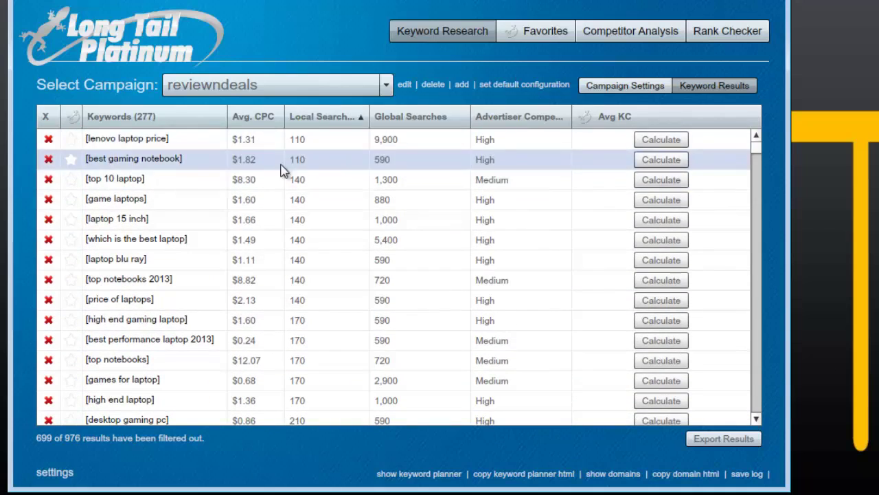
pyautogui.click(338, 117)
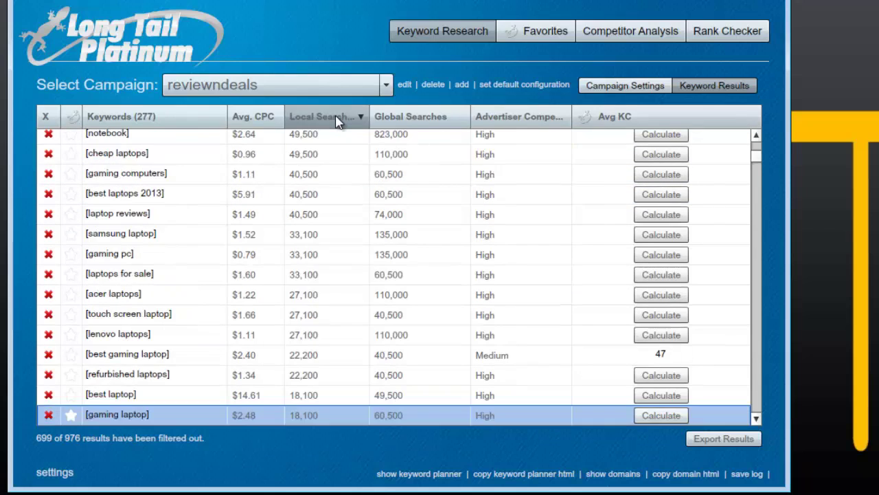
pyautogui.scroll(3, 340, 186)
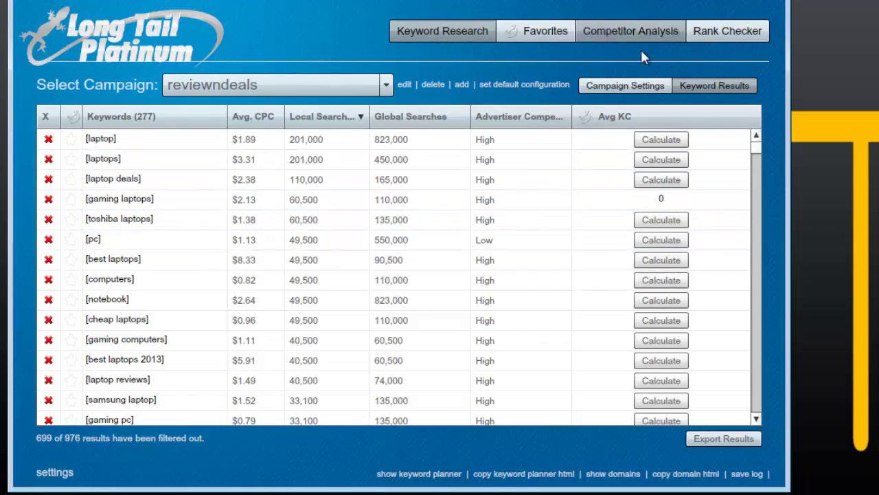
# Run a Competitor Analysis for the search term "best gaming laptops" with United States and English.
pyautogui.click(634, 30)
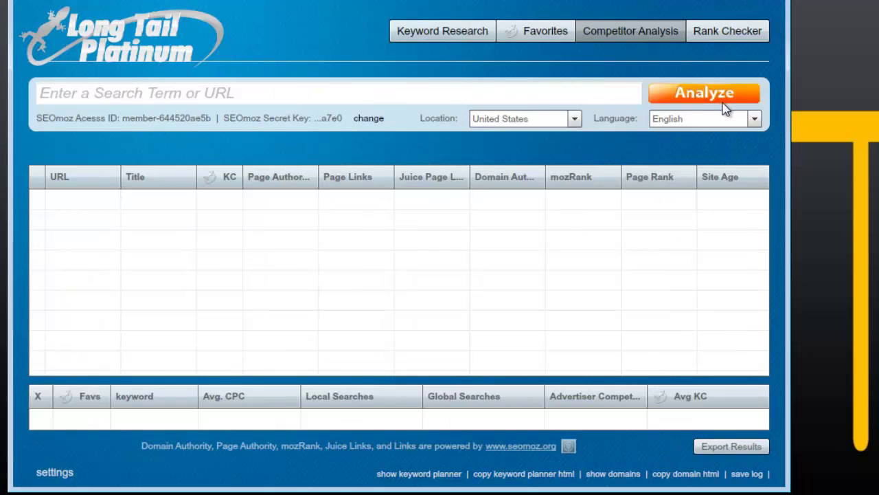
pyautogui.click(442, 31)
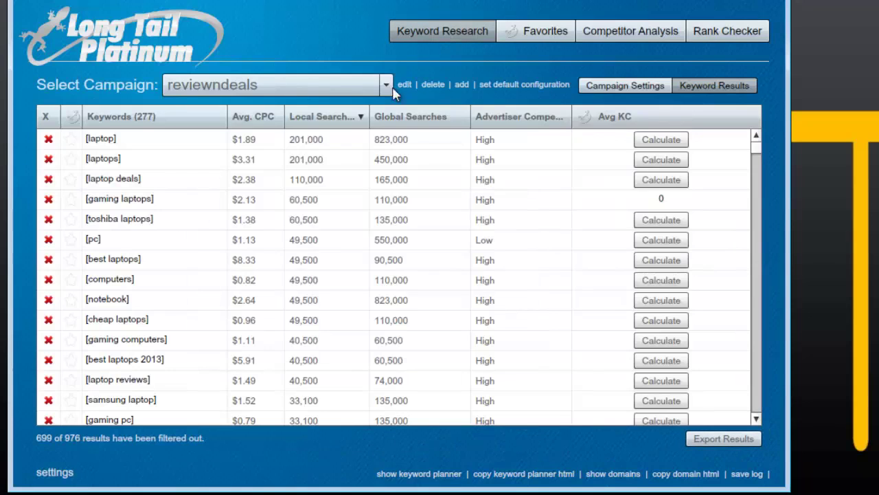
pyautogui.click(634, 35)
pyautogui.click(137, 93)
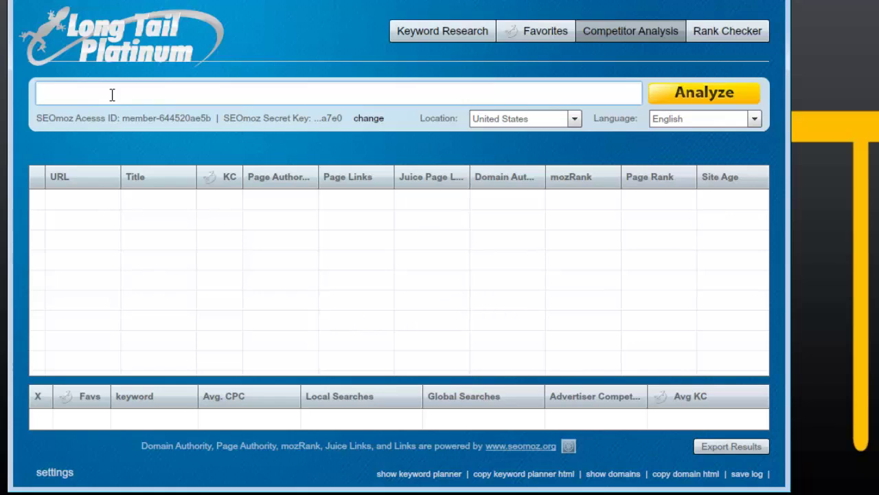
pyautogui.write('best gaming laptops')
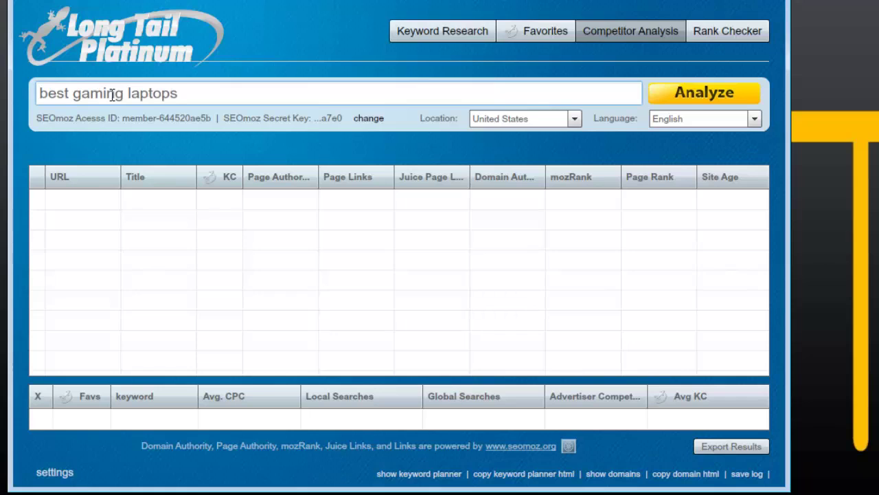
pyautogui.click(728, 103)
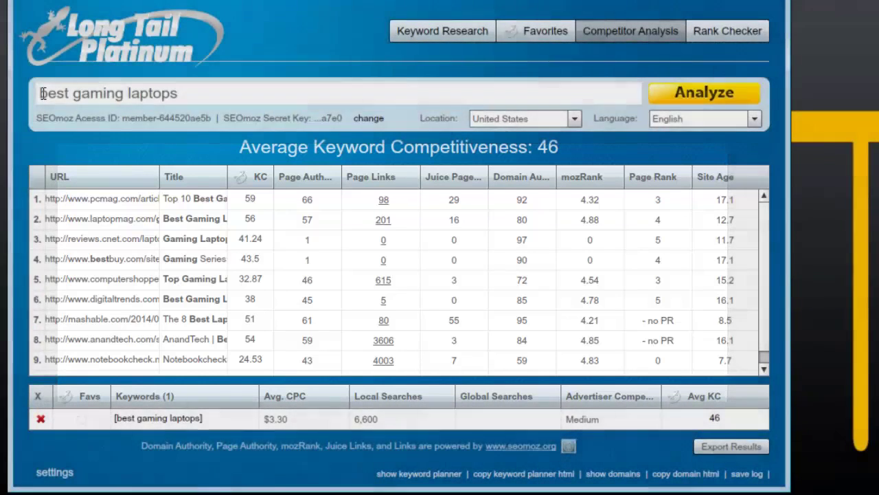
# Widen the URL column to show full addresses and compare the ten competitors' URLs with the phrase "best gaming laptops".
pyautogui.moveTo(43, 93); pyautogui.dragTo(158, 101)
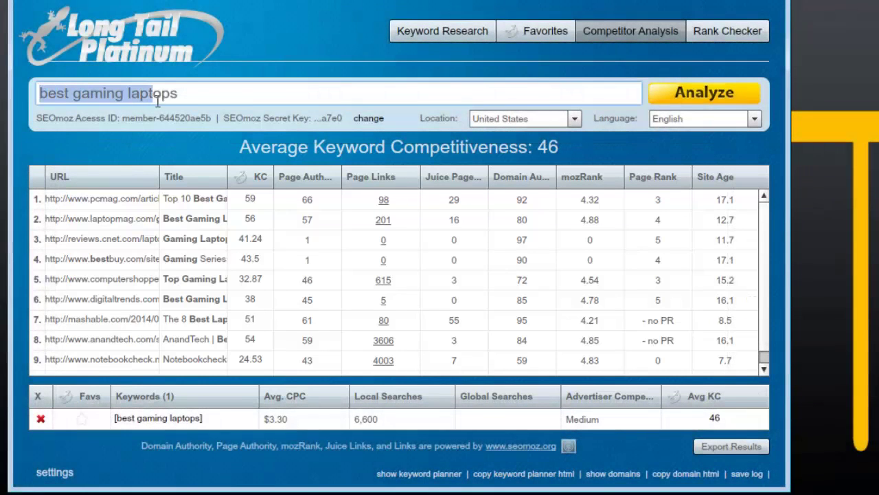
pyautogui.moveTo(160, 177); pyautogui.dragTo(446, 178)
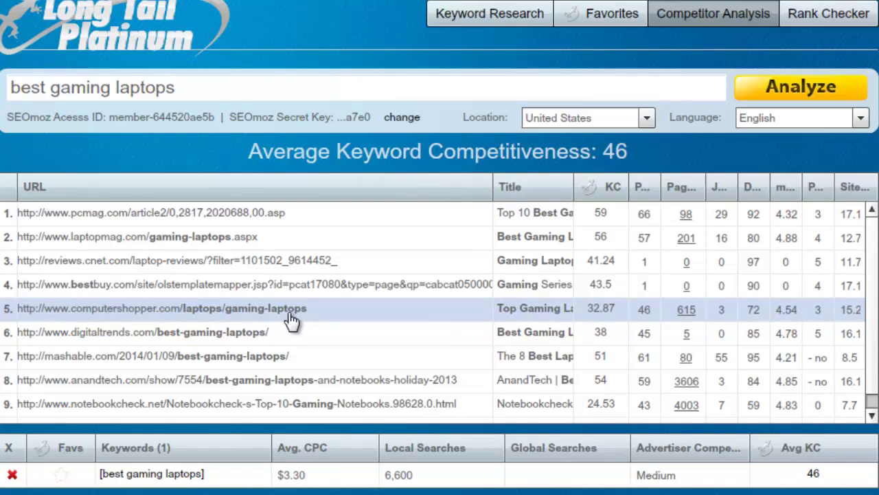
pyautogui.moveTo(54, 93); pyautogui.dragTo(10, 89)
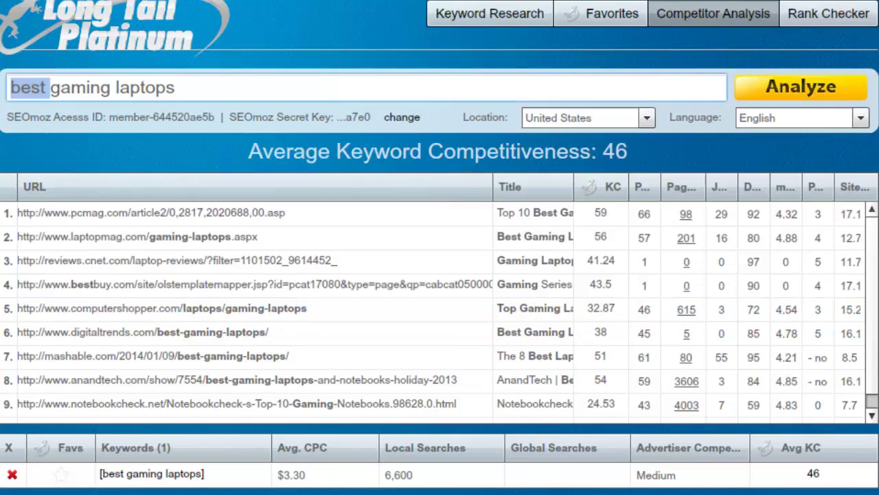
pyautogui.click(101, 94)
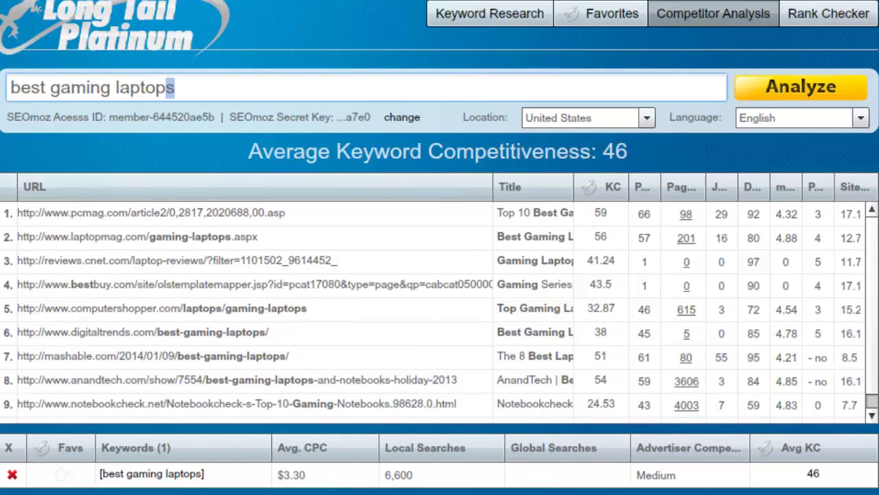
pyautogui.scroll(-1, 567, 397)
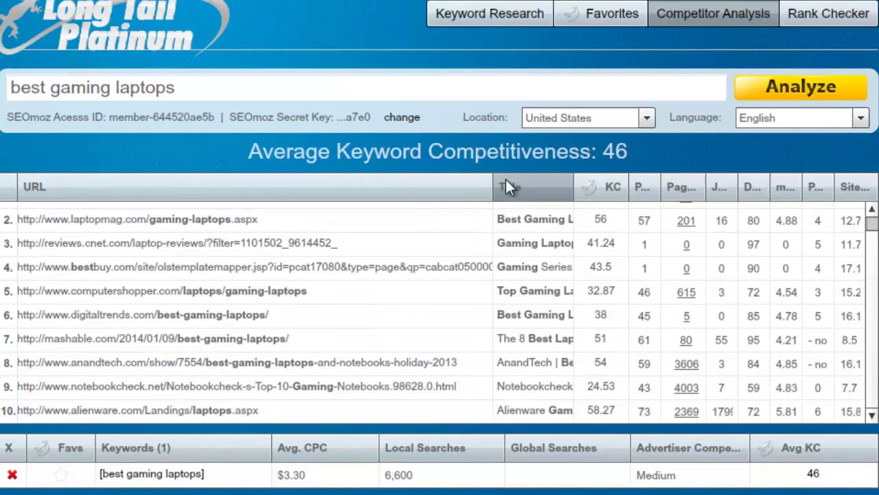
# Narrow the URL column, widen the Title column to compare page titles with the search phrase, and restore its narrow width.
pyautogui.moveTo(493, 182); pyautogui.dragTo(116, 189)
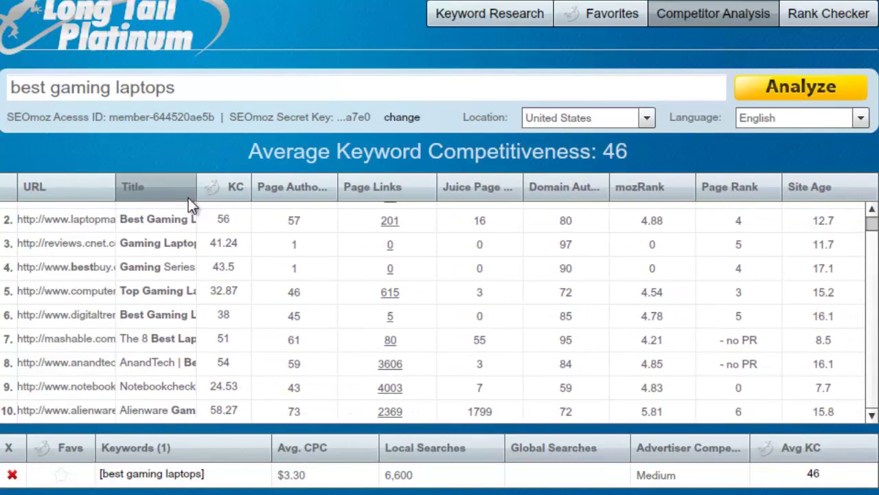
pyautogui.moveTo(197, 194); pyautogui.dragTo(496, 196)
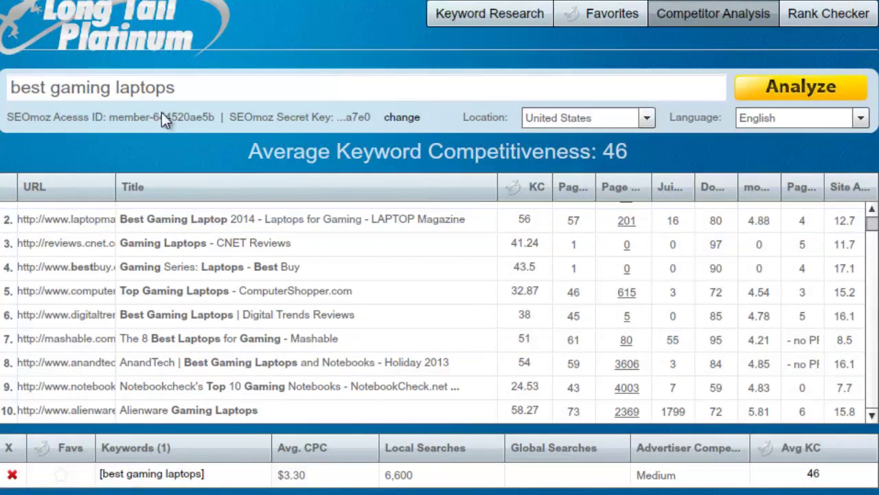
pyautogui.click(181, 87)
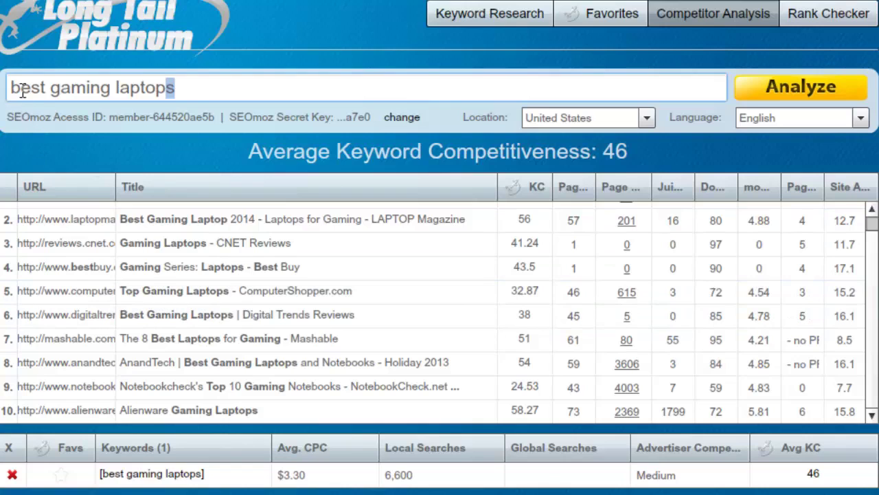
pyautogui.moveTo(23, 91); pyautogui.dragTo(134, 89)
pyautogui.moveTo(498, 187); pyautogui.dragTo(196, 190)
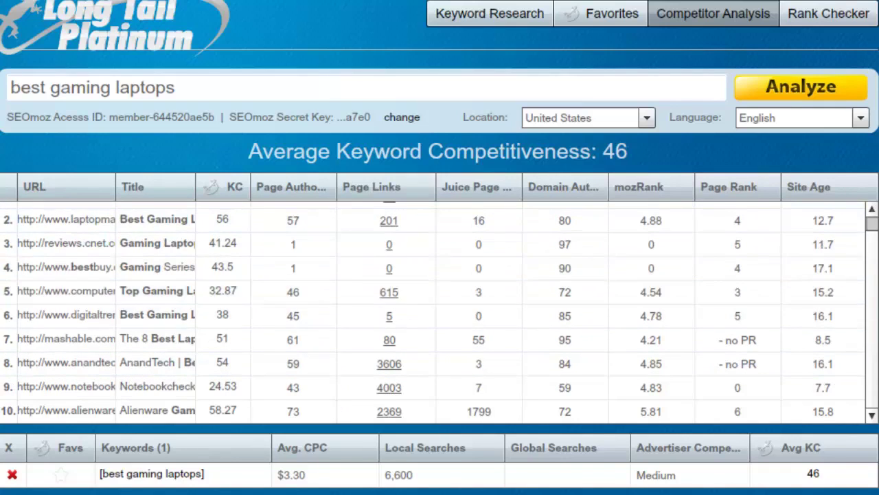
# Examine the juice page links, page rank and site age of the ten pages ranking for "best gaming laptops".
pyautogui.scroll(1, 687, 288)
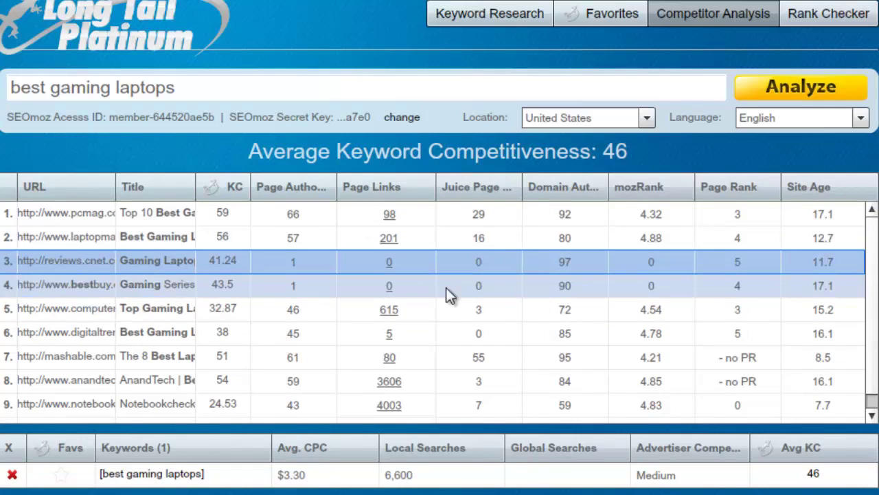
pyautogui.click(494, 296)
pyautogui.click(500, 333)
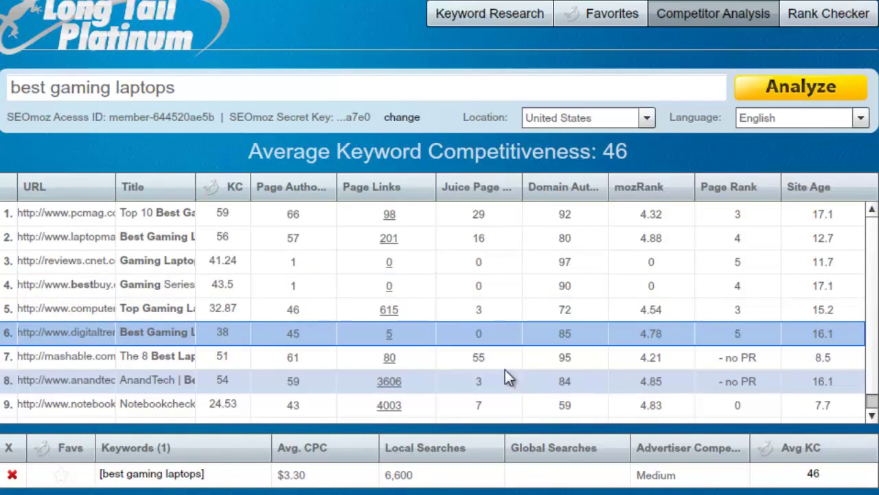
pyautogui.click(496, 404)
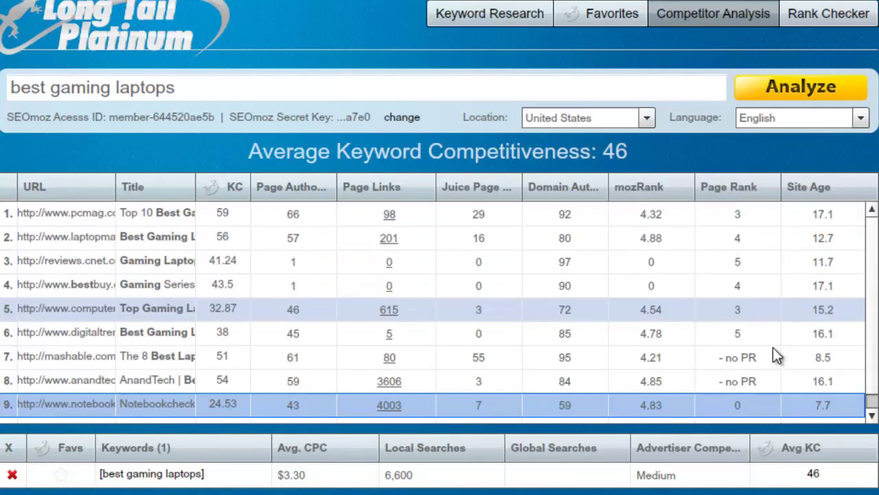
pyautogui.scroll(-1, 751, 365)
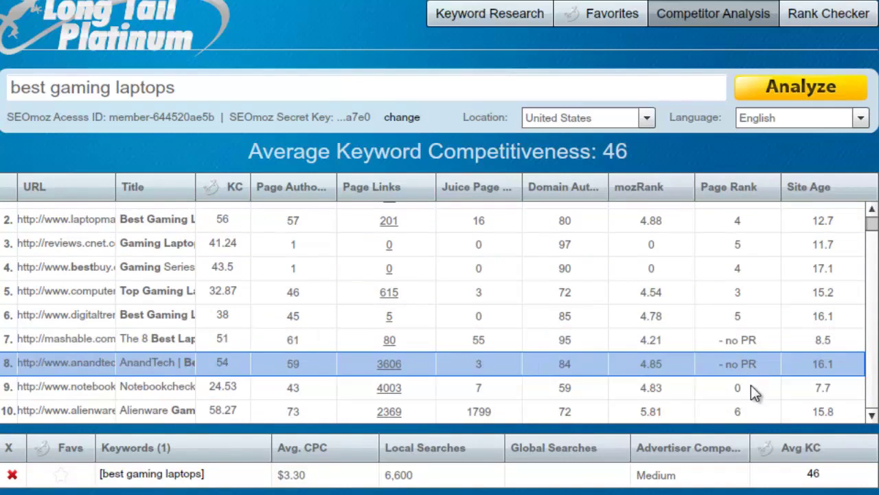
pyautogui.scroll(1, 820, 261)
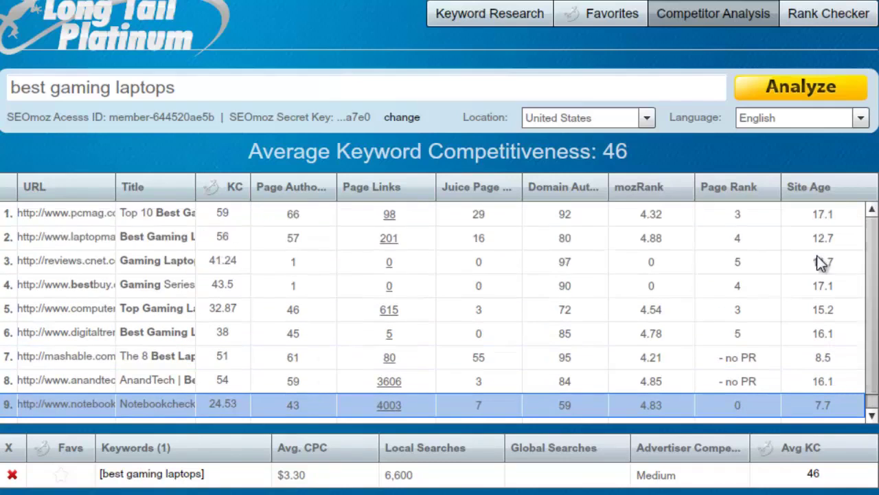
pyautogui.scroll(-1, 859, 371)
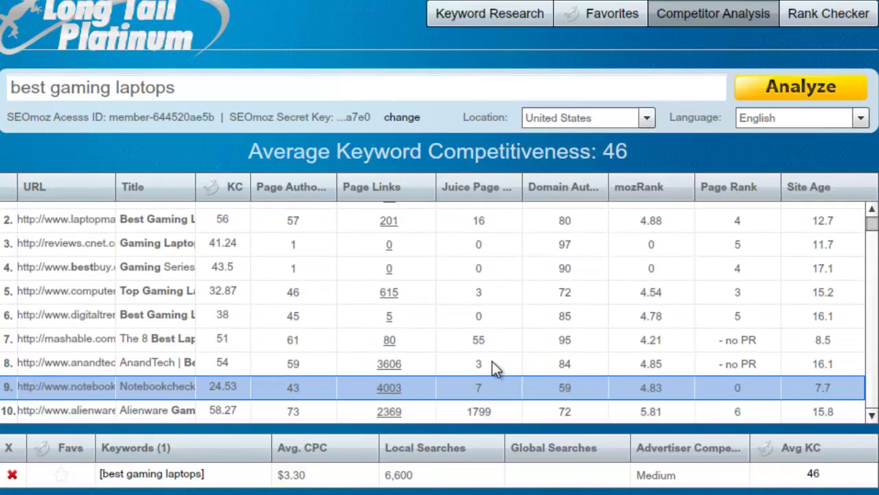
pyautogui.tripleClick(142, 87)
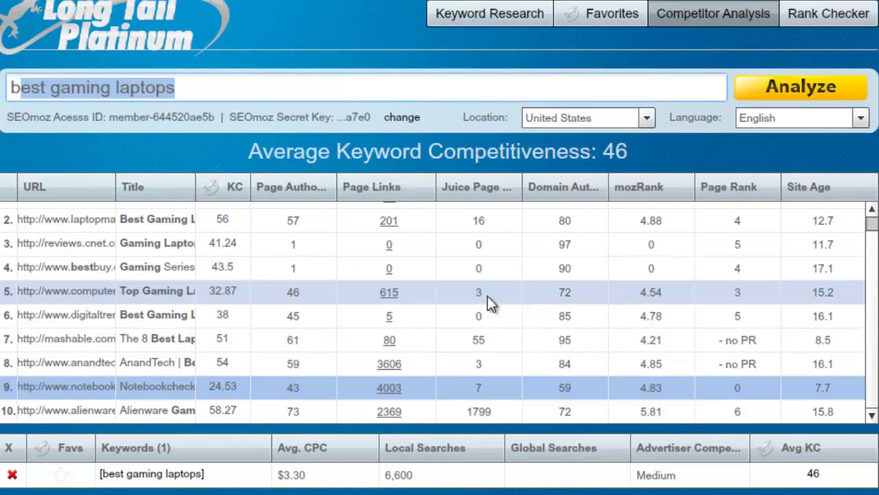
pyautogui.scroll(1, 505, 302)
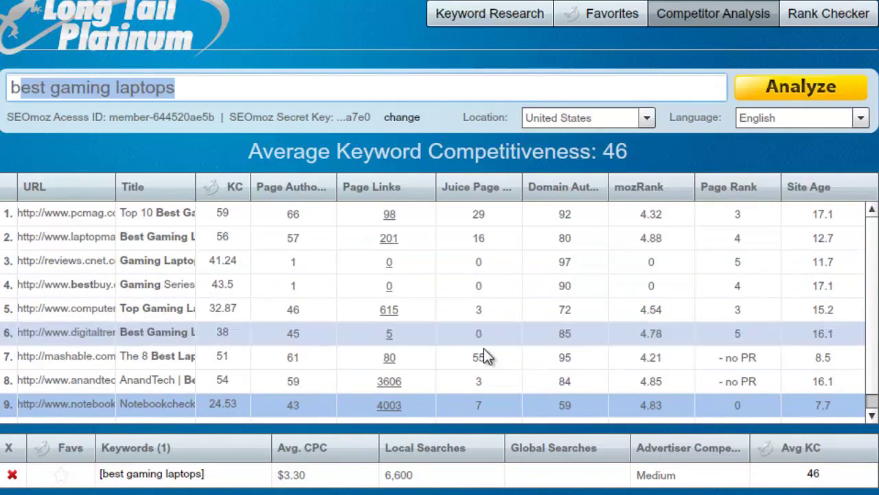
pyautogui.click(485, 313)
pyautogui.click(481, 241)
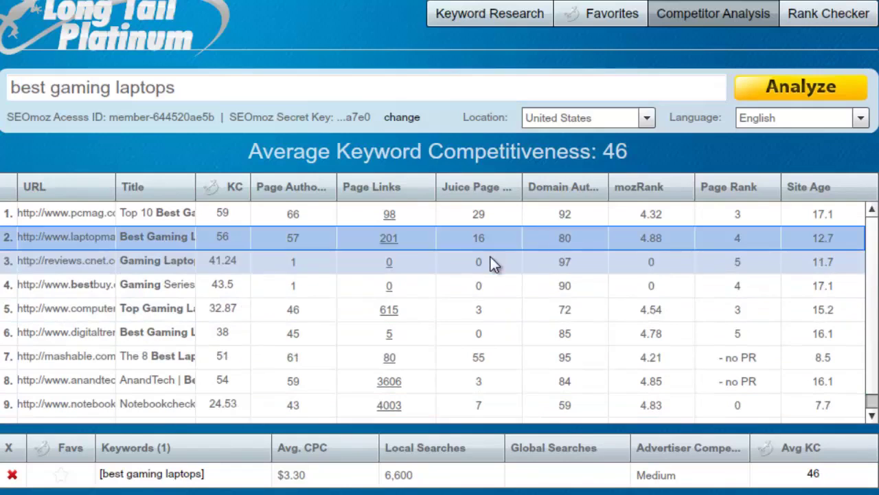
pyautogui.click(481, 262)
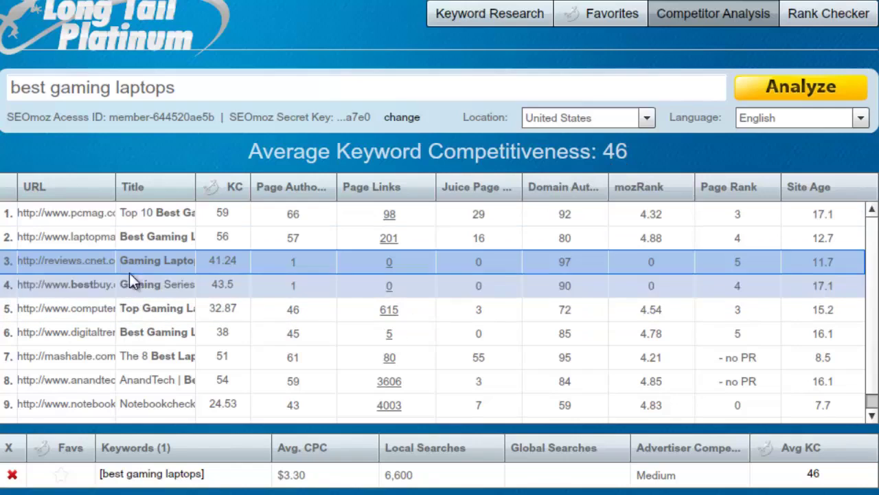
# Replace the search term with "credit score check" and run the Competitor Analysis for United States and English.
pyautogui.moveTo(204, 91); pyautogui.dragTo(10, 88)
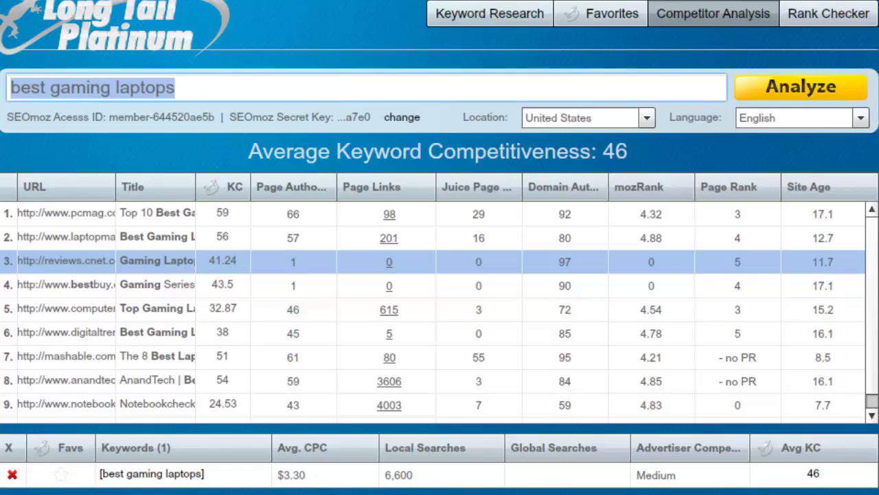
pyautogui.press('BackSpace')
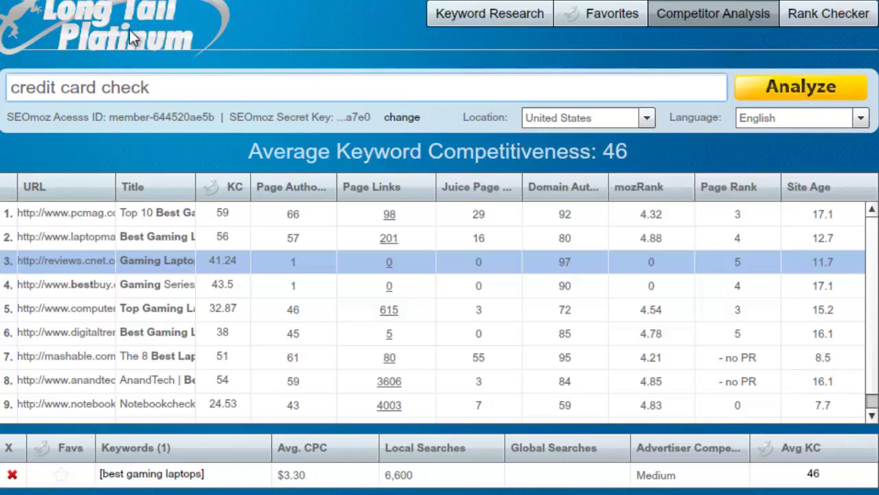
pyautogui.moveTo(155, 91); pyautogui.dragTo(9, 88)
pyautogui.click(193, 85)
pyautogui.moveTo(26, 87); pyautogui.dragTo(132, 84)
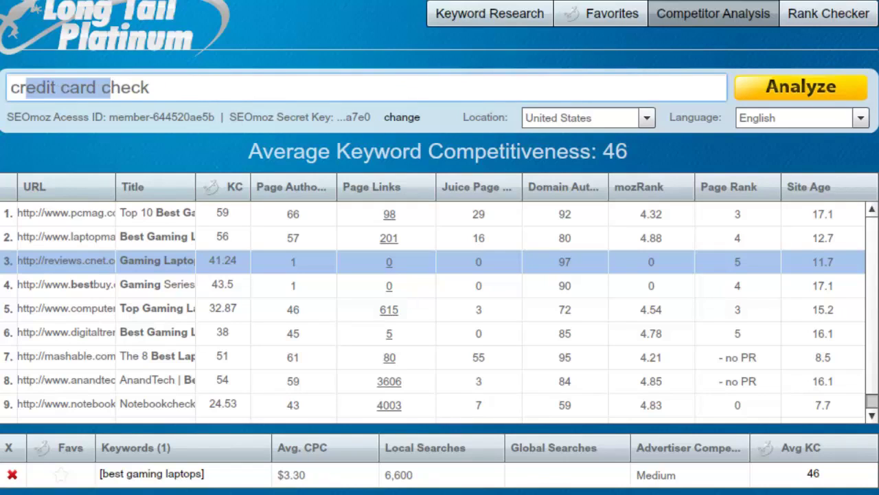
pyautogui.click(785, 89)
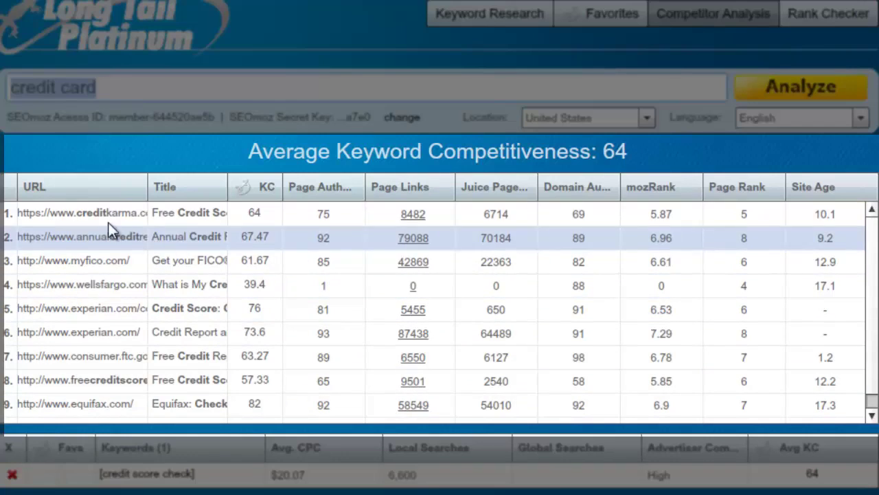
# Examine the URLs, link counts and domain authority of the ten pages ranking for "credit score check".
pyautogui.scroll(-1, 41, 319)
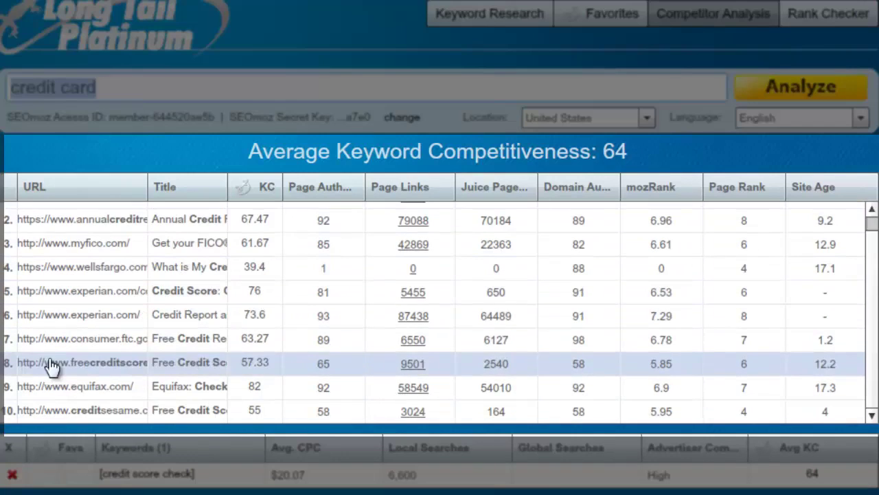
pyautogui.scroll(1, 48, 333)
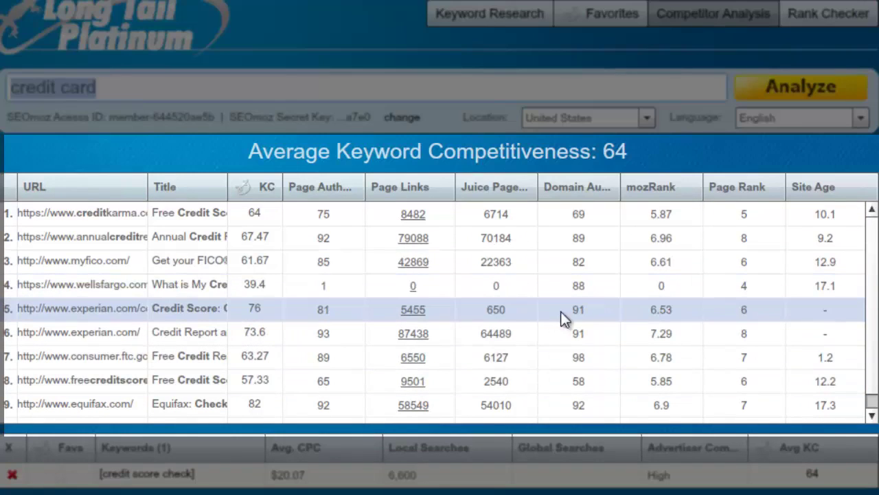
pyautogui.scroll(-1, 580, 305)
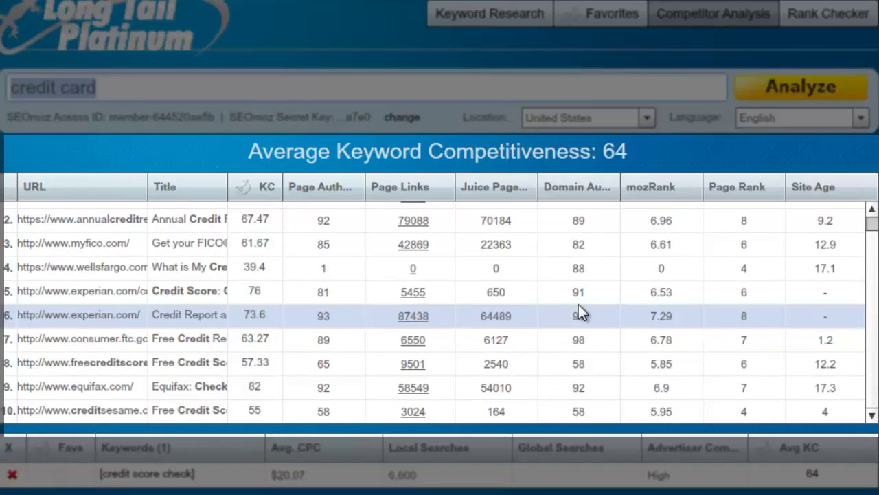